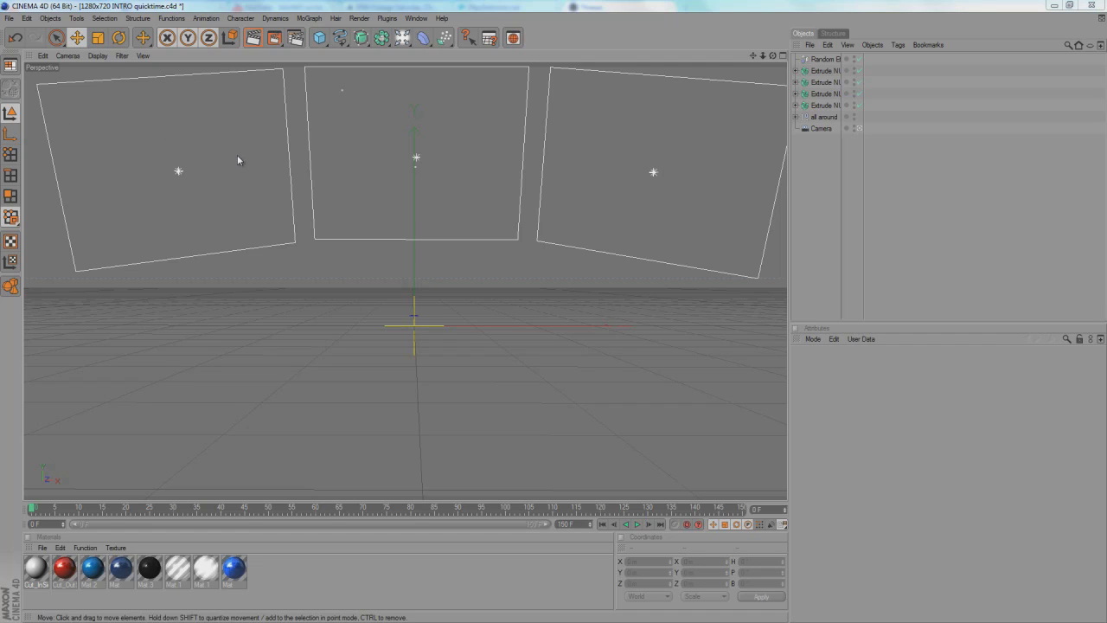
Play the finished shattering text animation and scrub back through its timeline to review it
{"action": "left_click", "coordinate": [637, 524]}
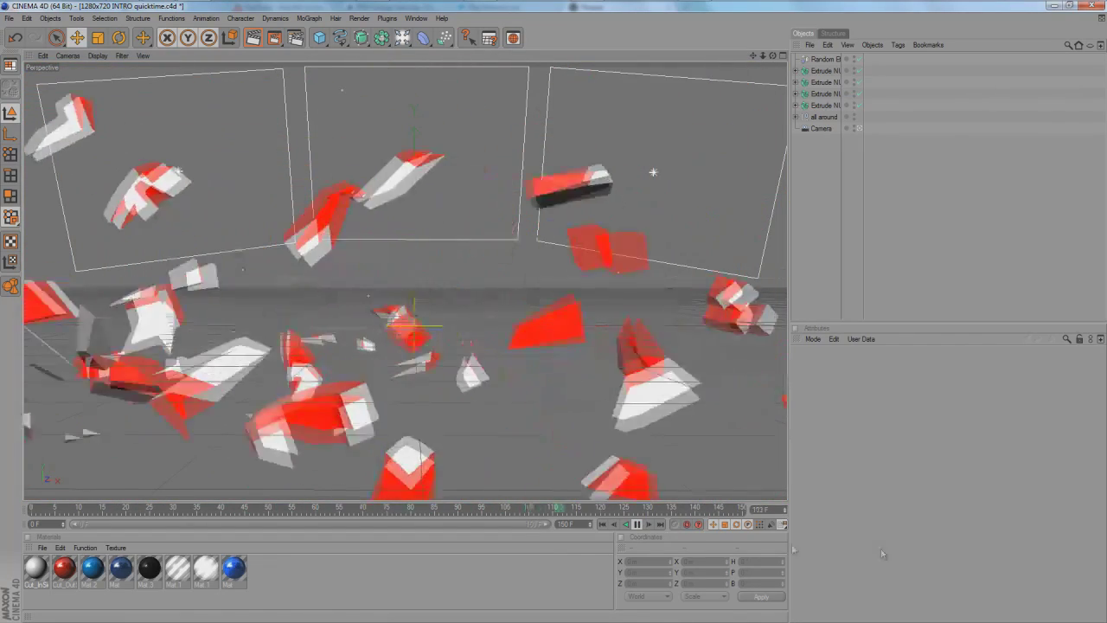
{"action": "left_click", "coordinate": [636, 525]}
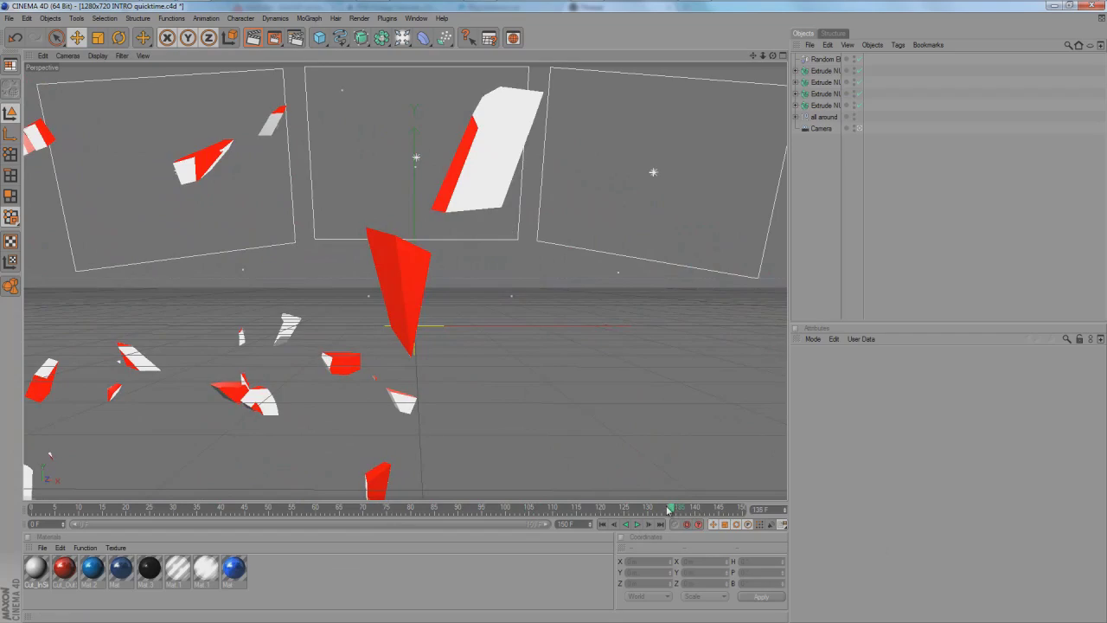
{"action": "left_click_drag", "start_coordinate": [668, 511], "coordinate": [158, 510]}
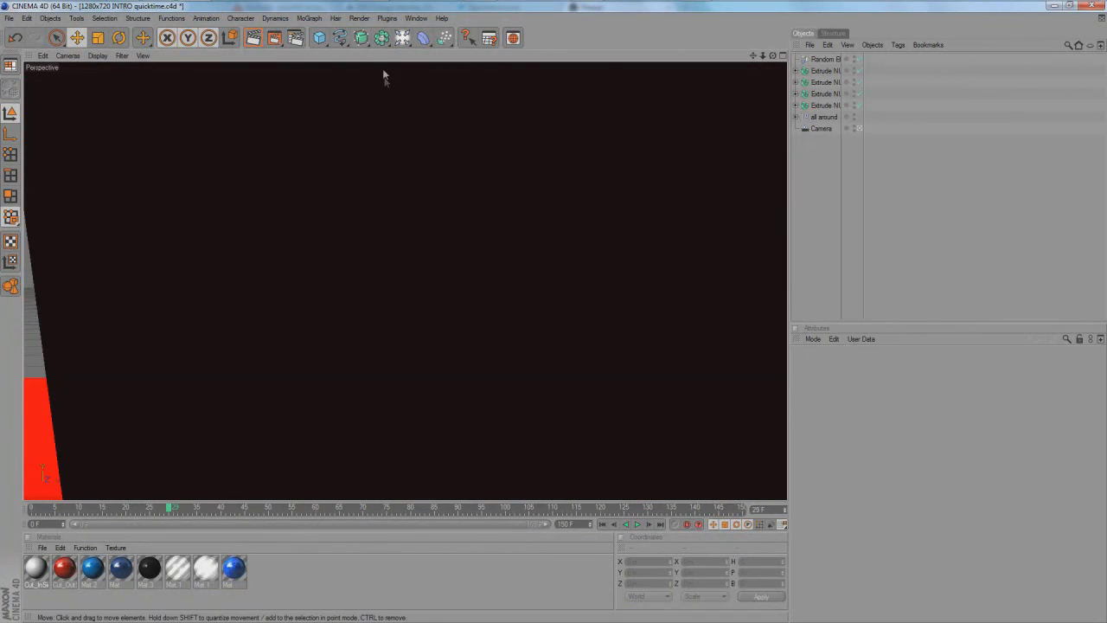
Switch to the other open document named 1280x720 INTRO quicktime.c4d, which holds only the lights and camera
{"action": "left_click", "coordinate": [387, 18]}
{"action": "left_click", "coordinate": [400, 18]}
{"action": "left_click", "coordinate": [406, 18]}
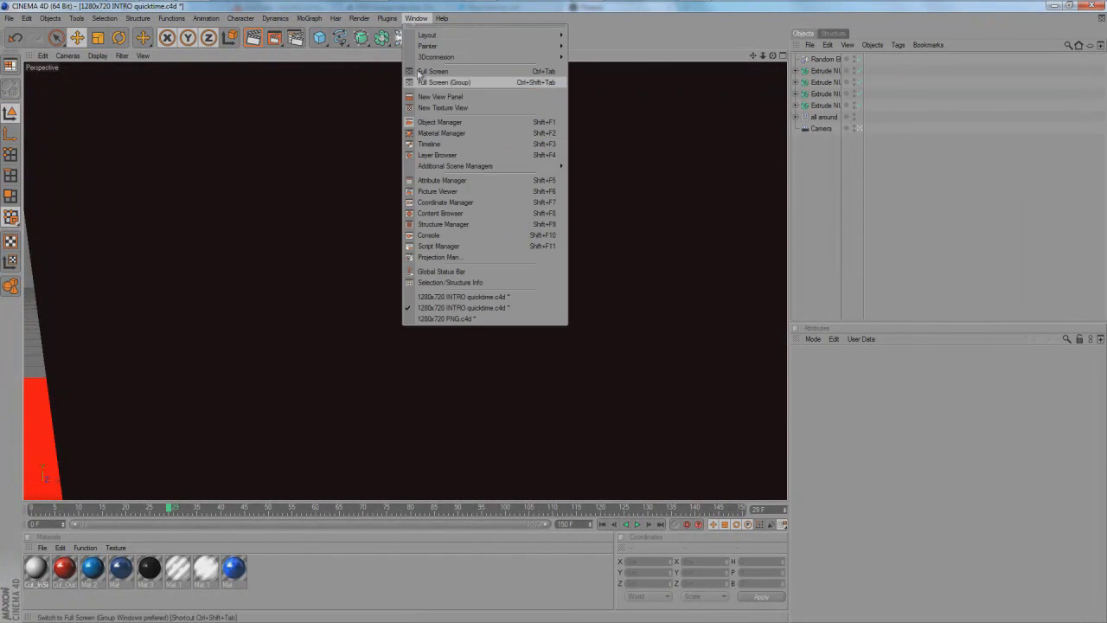
{"action": "left_click", "coordinate": [458, 300]}
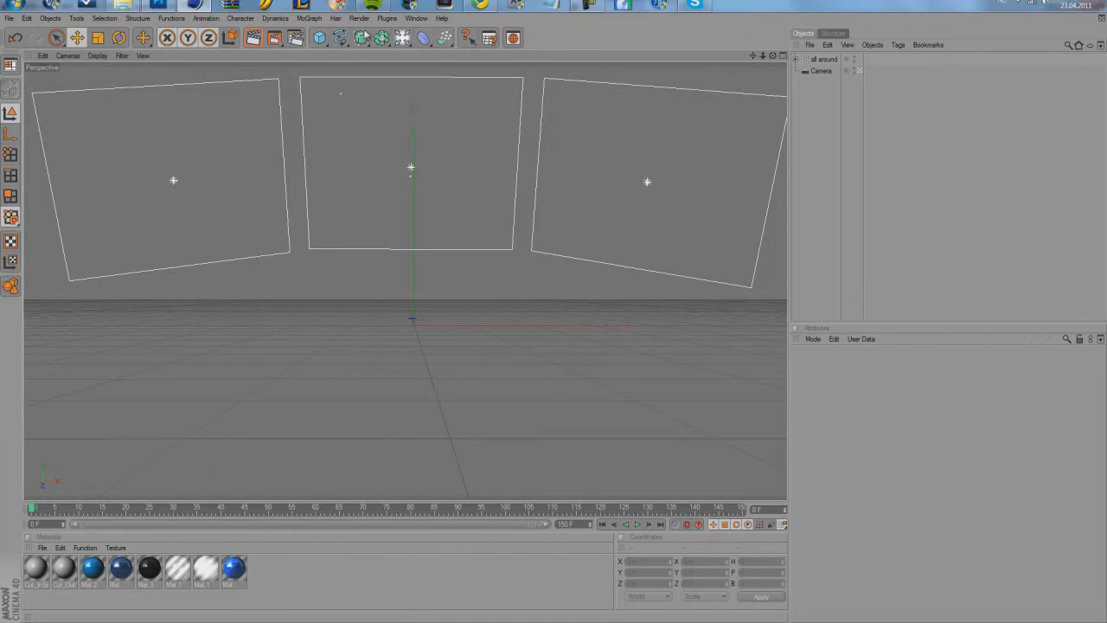
{"action": "left_click_drag", "start_coordinate": [32, 509], "coordinate": [39, 524]}
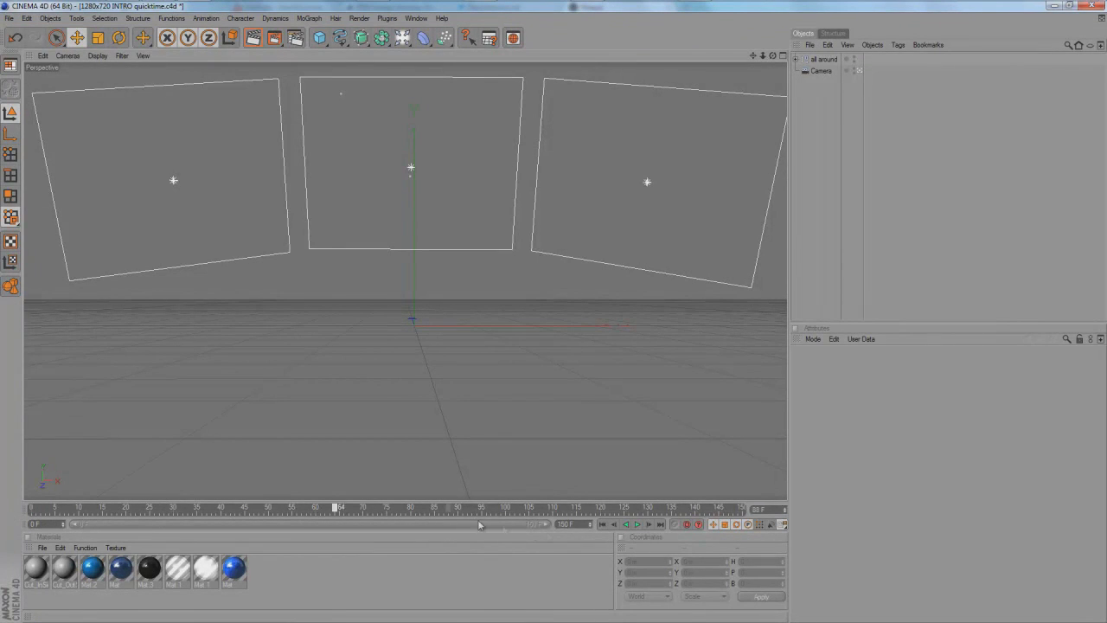
{"action": "left_click_drag", "start_coordinate": [103, 533], "coordinate": [2, 525]}
{"action": "left_click_drag", "start_coordinate": [146, 506], "coordinate": [2, 521]}
{"action": "left_click", "coordinate": [857, 70]}
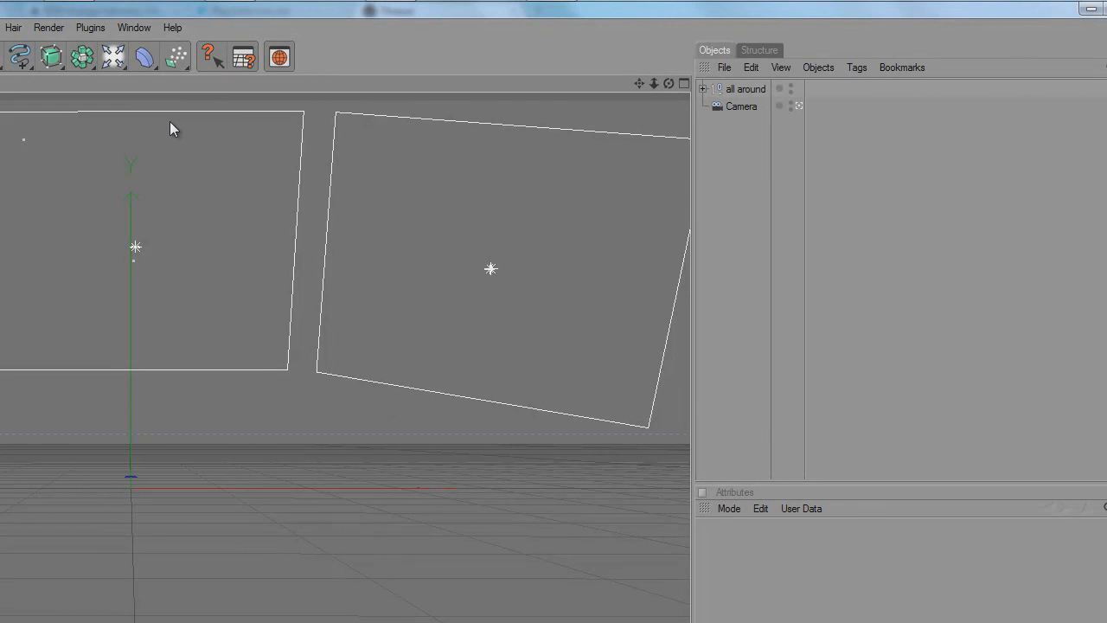
Examine the commands offered by the installed Thrausi 1.22 plugin
{"action": "mouse_move", "coordinate": [422, 3]}
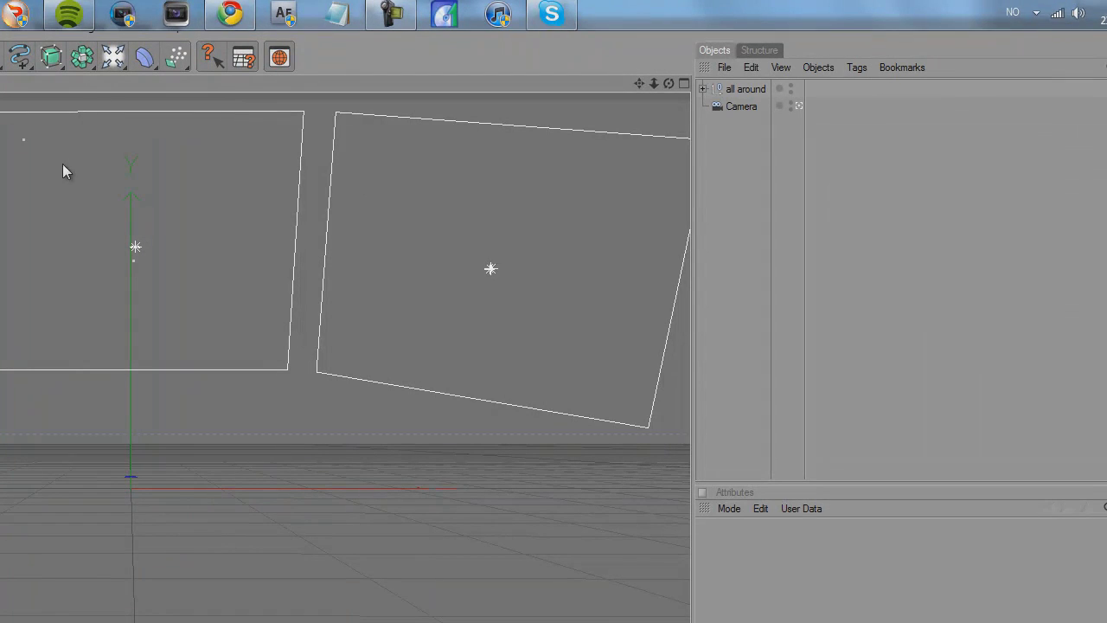
{"action": "left_click", "coordinate": [87, 29]}
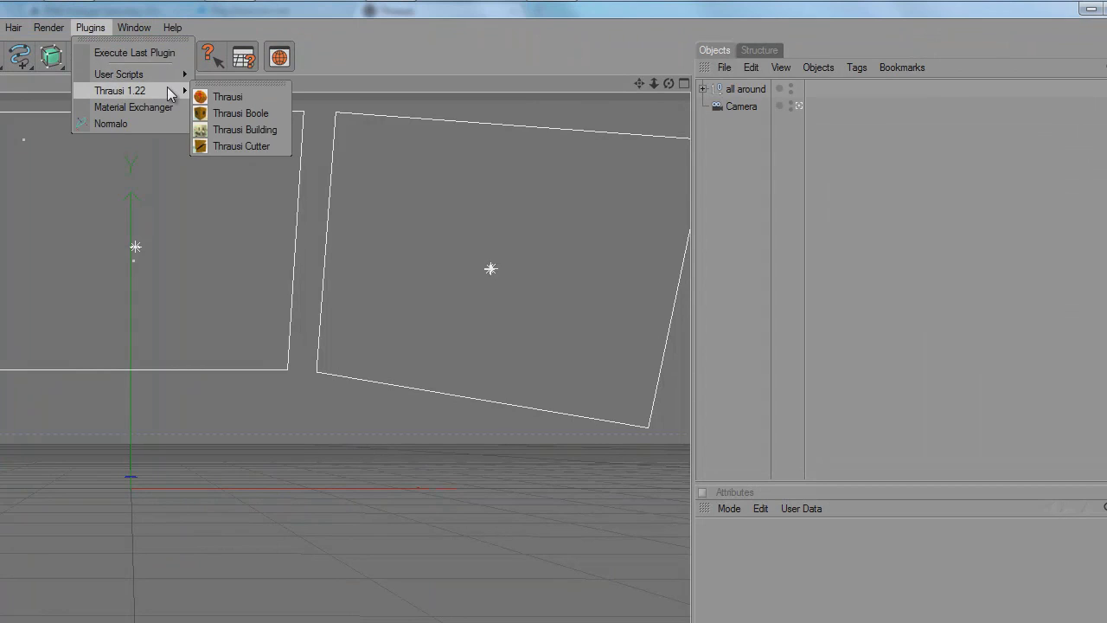
{"action": "left_click", "coordinate": [311, 64]}
{"action": "mouse_move", "coordinate": [226, 6]}
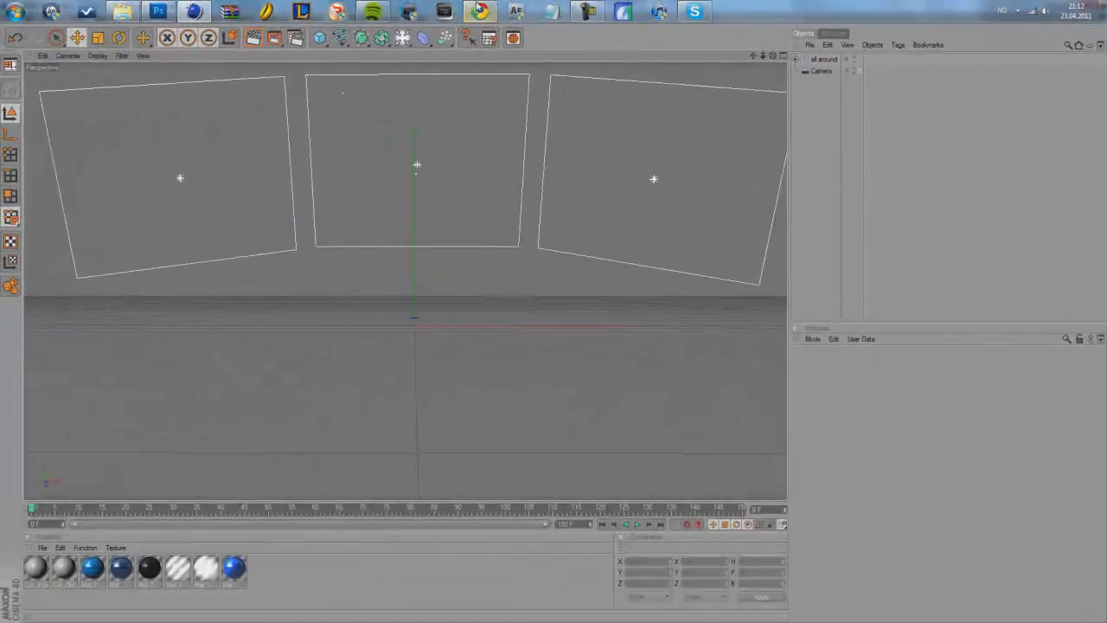
Switch to Chrome, look through the Thrausi plugin page on nitro4d.com, and return to Cinema 4D
{"action": "left_click", "coordinate": [479, 10]}
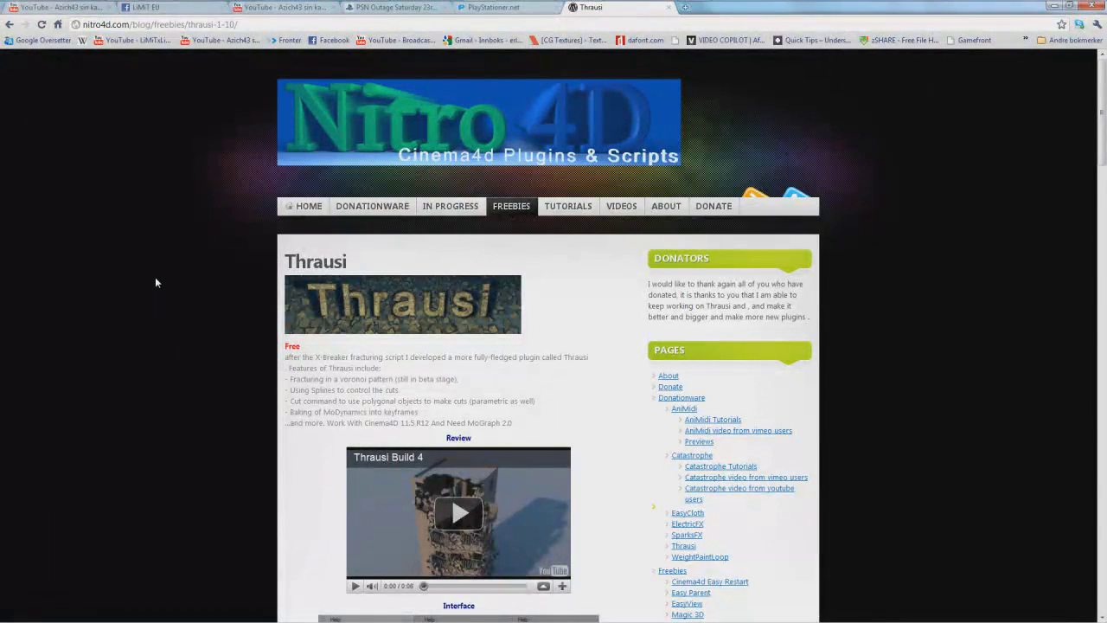
{"action": "scroll", "coordinate": [155, 279], "scroll_direction": "down", "scroll_amount": 4}
{"action": "scroll", "coordinate": [155, 279], "scroll_direction": "up", "scroll_amount": 4}
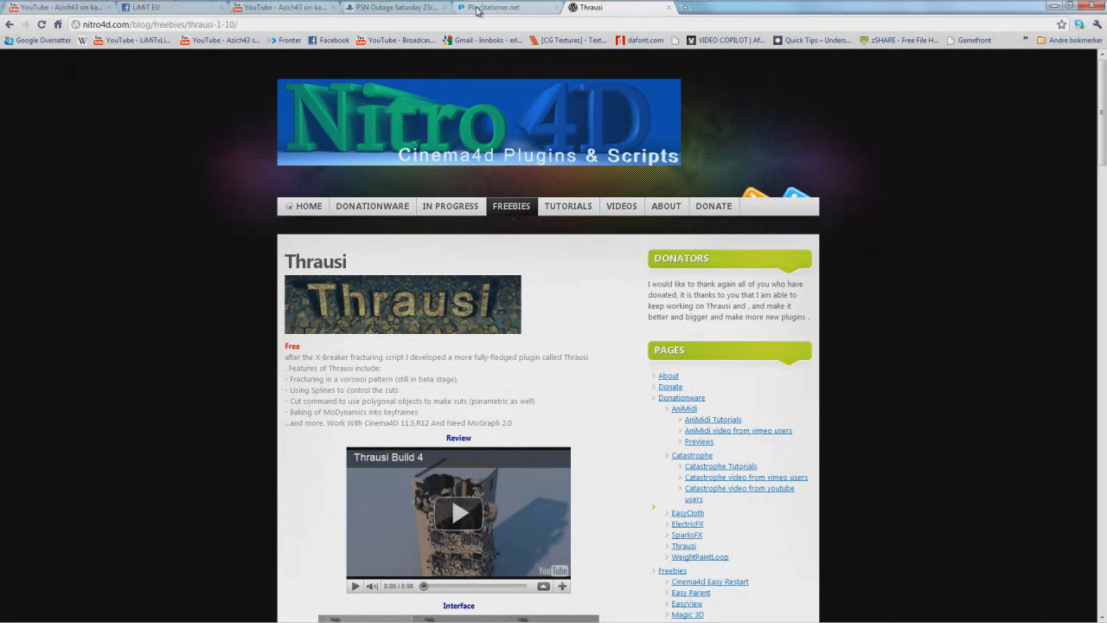
{"action": "mouse_move", "coordinate": [464, 3]}
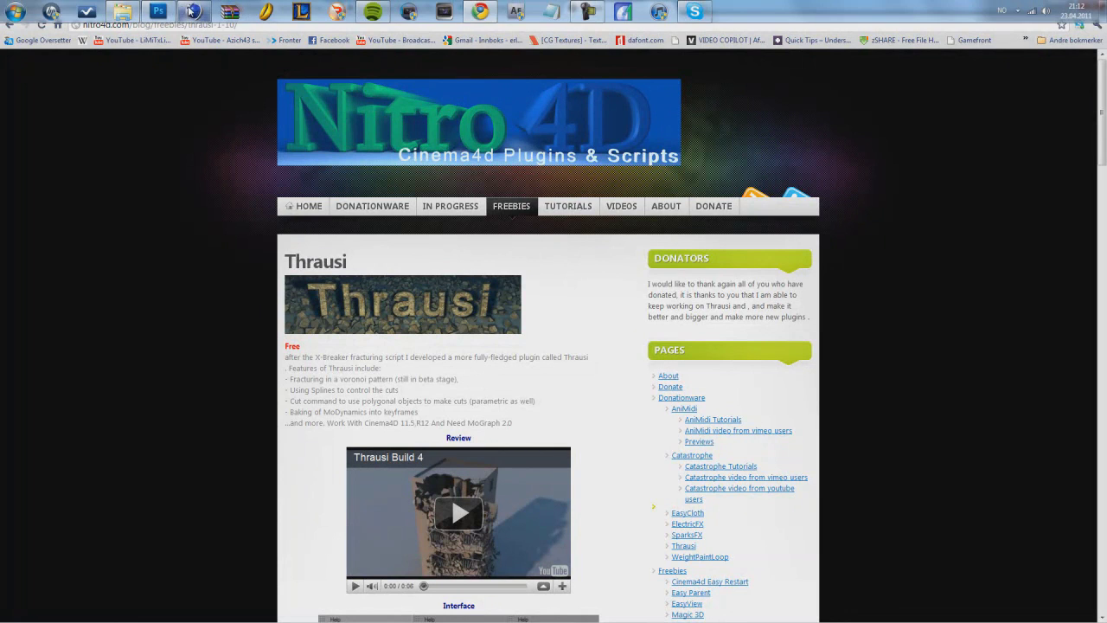
{"action": "left_click", "coordinate": [195, 11]}
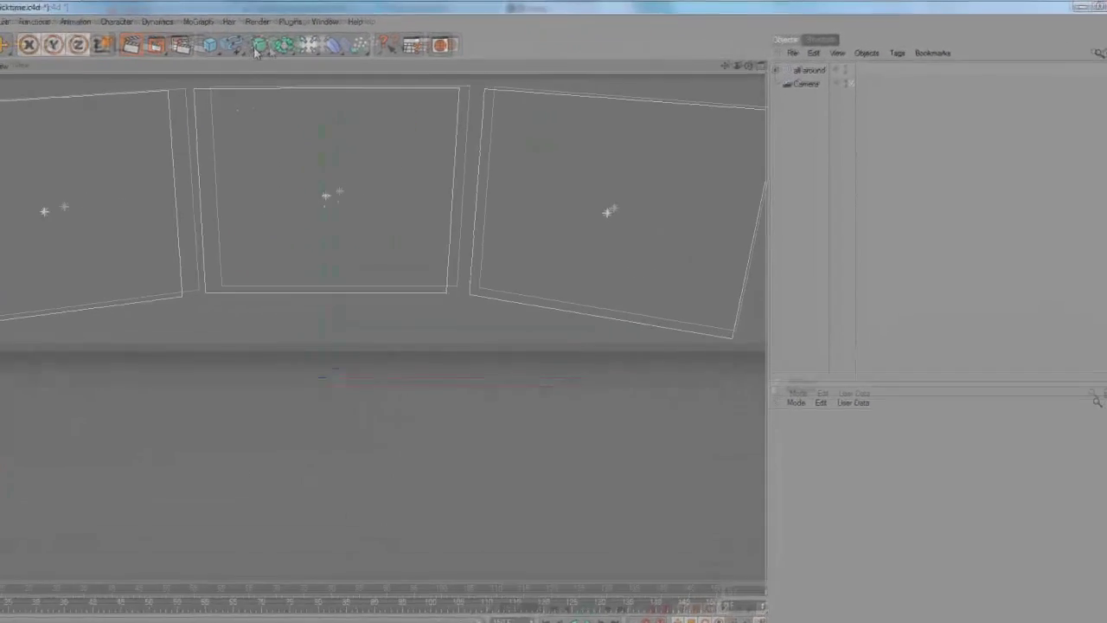
Add an Extrude NURBS and a Text spline, and nest the Text under the Extrude NURBS
{"action": "left_click_drag", "start_coordinate": [360, 37], "coordinate": [463, 48]}
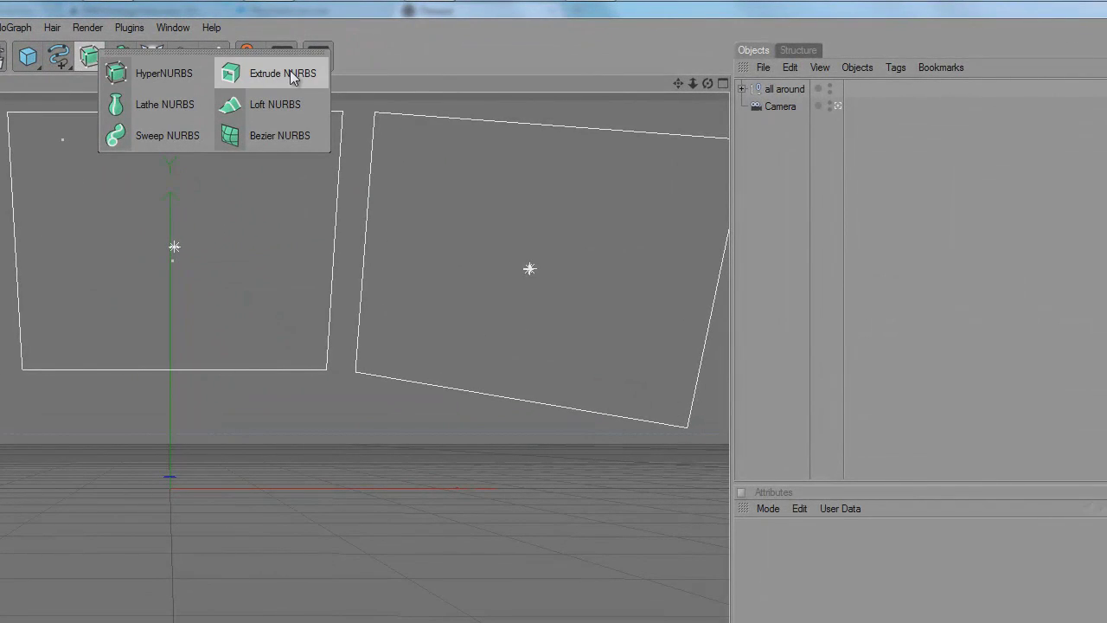
{"action": "left_click_drag", "start_coordinate": [292, 77], "coordinate": [292, 75]}
{"action": "left_click_drag", "start_coordinate": [84, 67], "coordinate": [287, 204]}
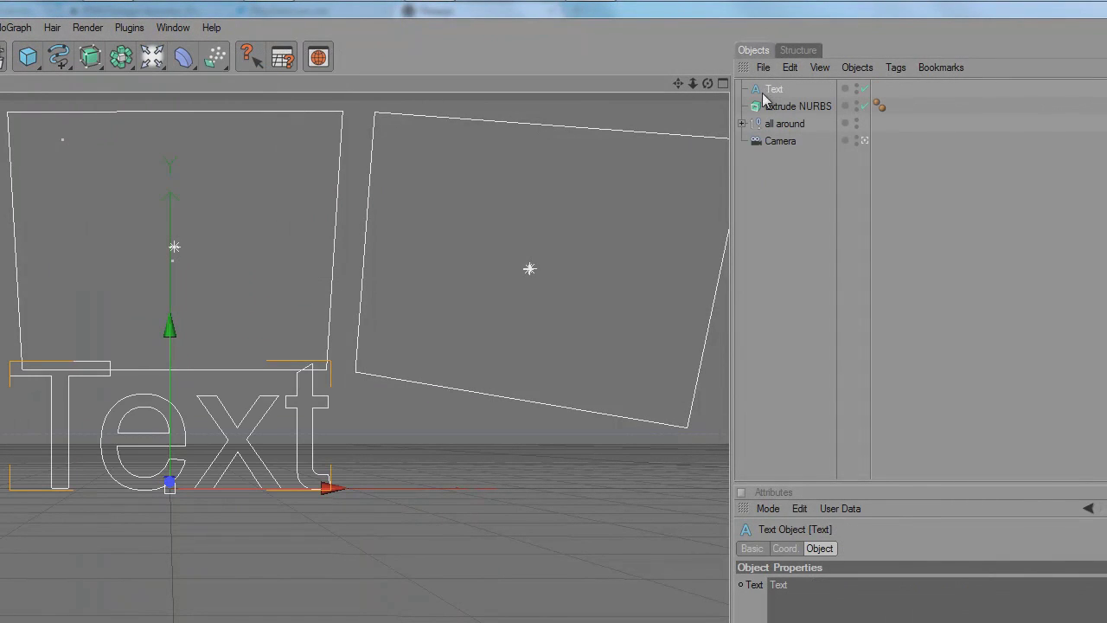
{"action": "mouse_move", "coordinate": [772, 94]}
{"action": "left_mouse_down"}
{"action": "mouse_move", "coordinate": [766, 115]}
{"action": "mouse_move", "coordinate": [786, 109]}
{"action": "left_mouse_up"}
{"action": "left_click", "coordinate": [136, 209]}
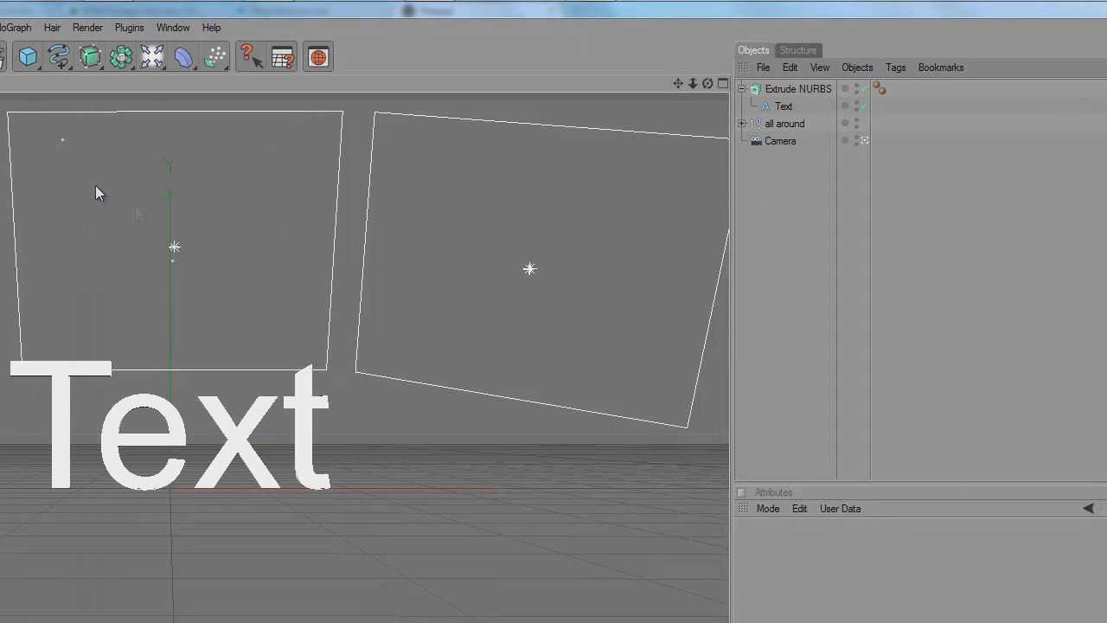
Set both the Start and End caps of the Extrude NURBS to Fillet Cap
{"action": "left_click", "coordinate": [794, 91]}
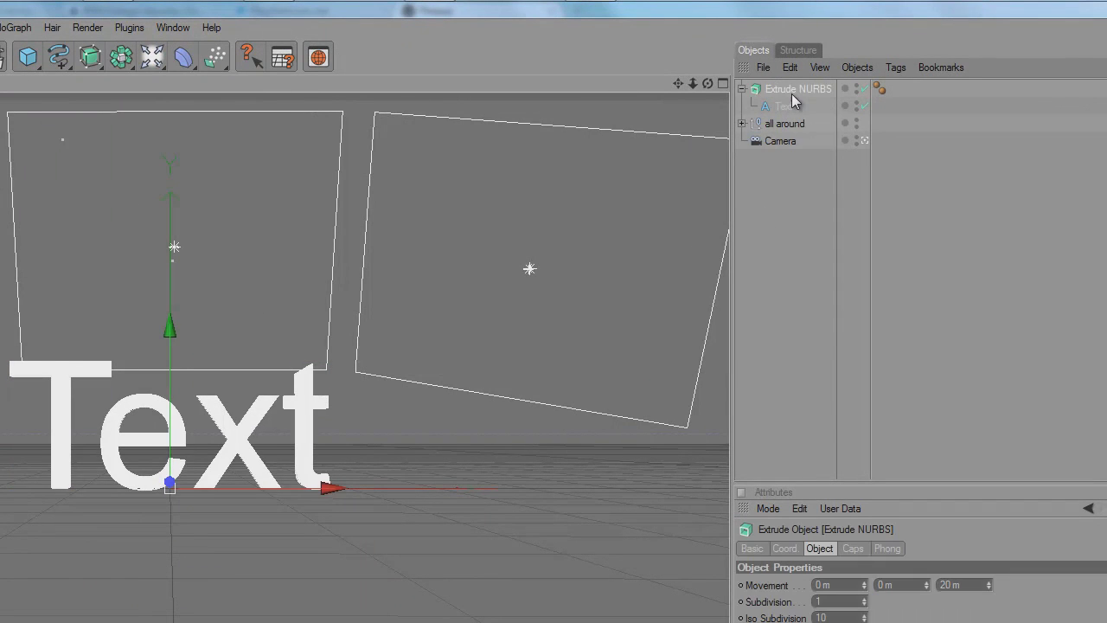
{"action": "left_click", "coordinate": [12, 27]}
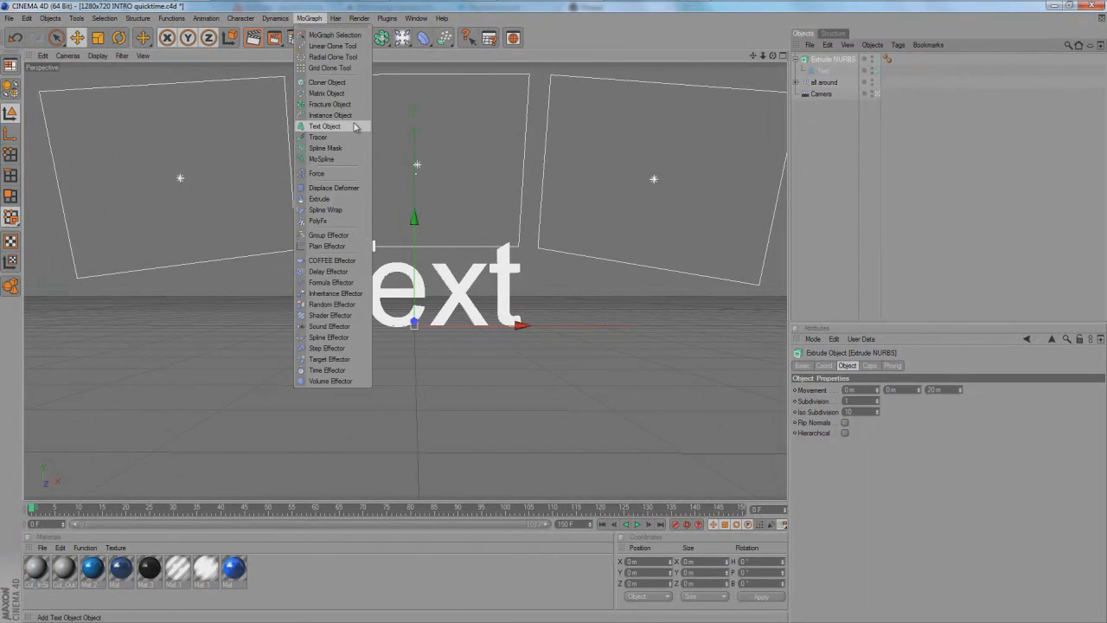
{"action": "left_click", "coordinate": [530, 302]}
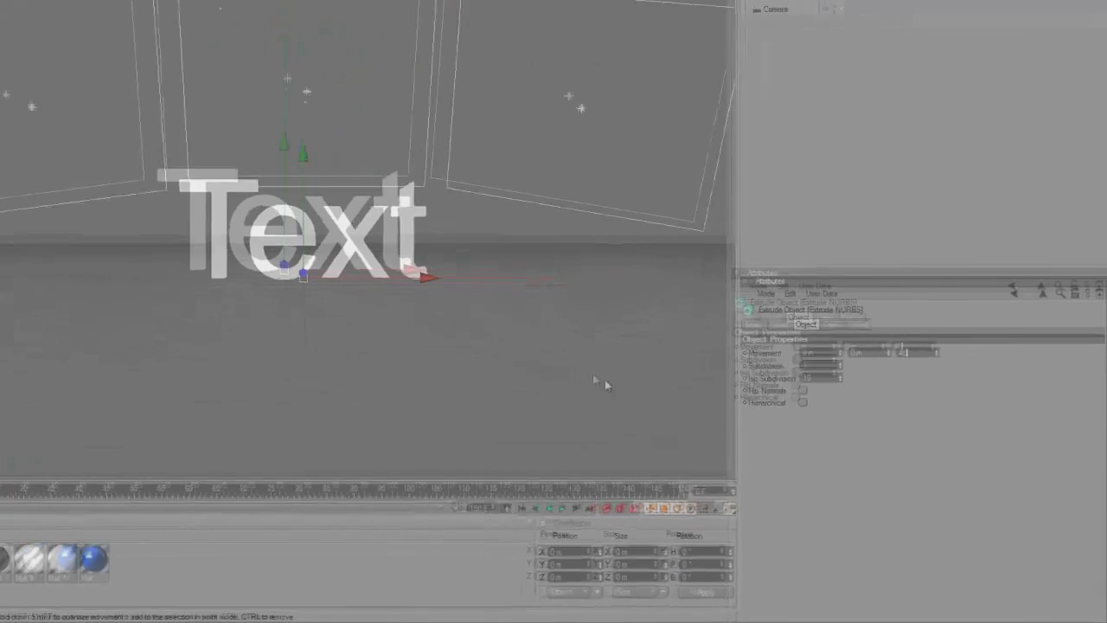
{"action": "left_click", "coordinate": [831, 323]}
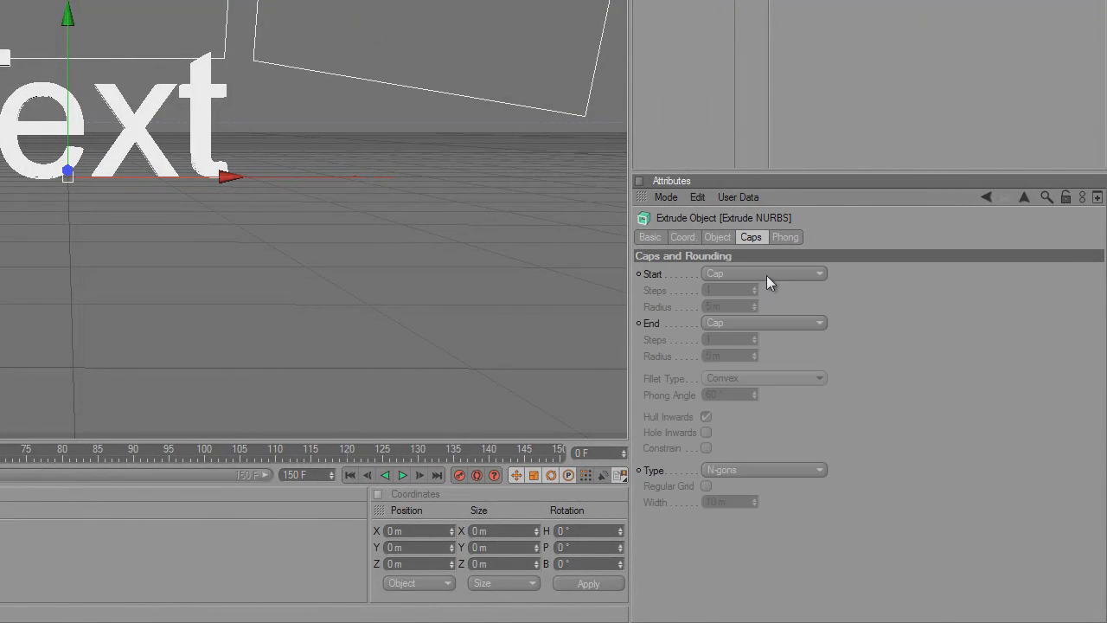
{"action": "left_click", "coordinate": [767, 275]}
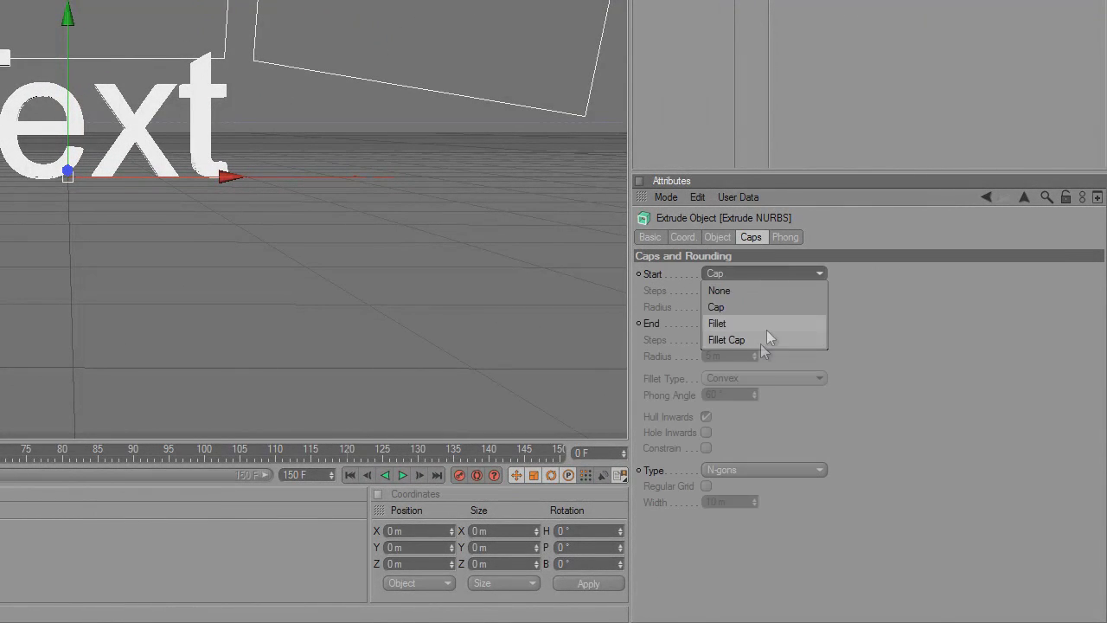
{"action": "left_click", "coordinate": [766, 339]}
{"action": "left_click", "coordinate": [766, 323]}
{"action": "left_click", "coordinate": [771, 389]}
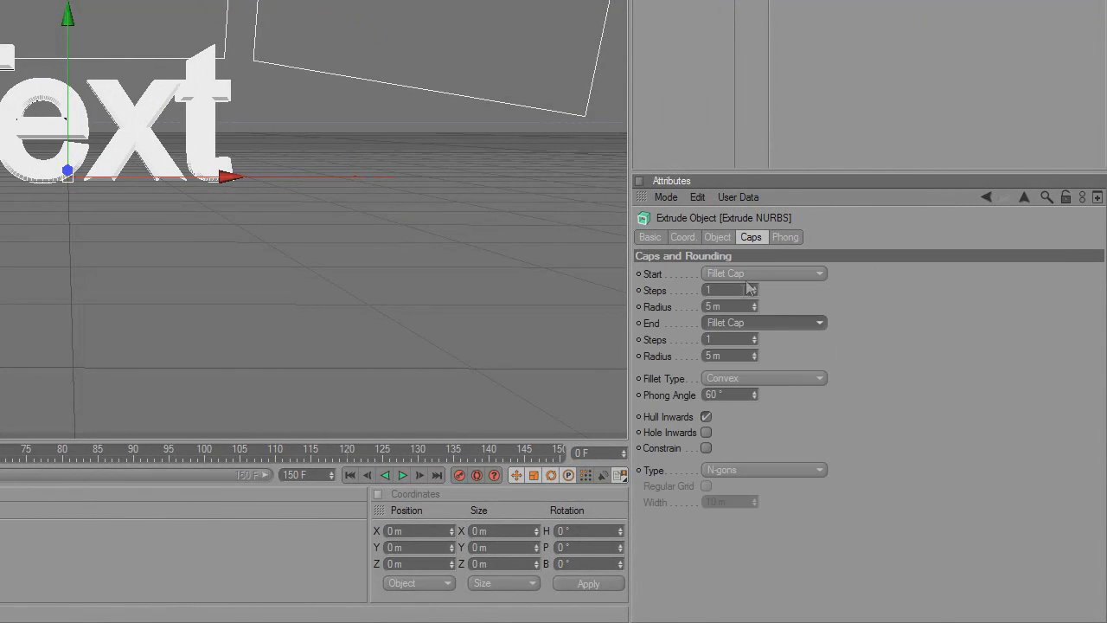
Set the fillet Steps of both the start and end caps to 30
{"action": "double_click", "coordinate": [742, 339]}
{"action": "type", "text": "30"}
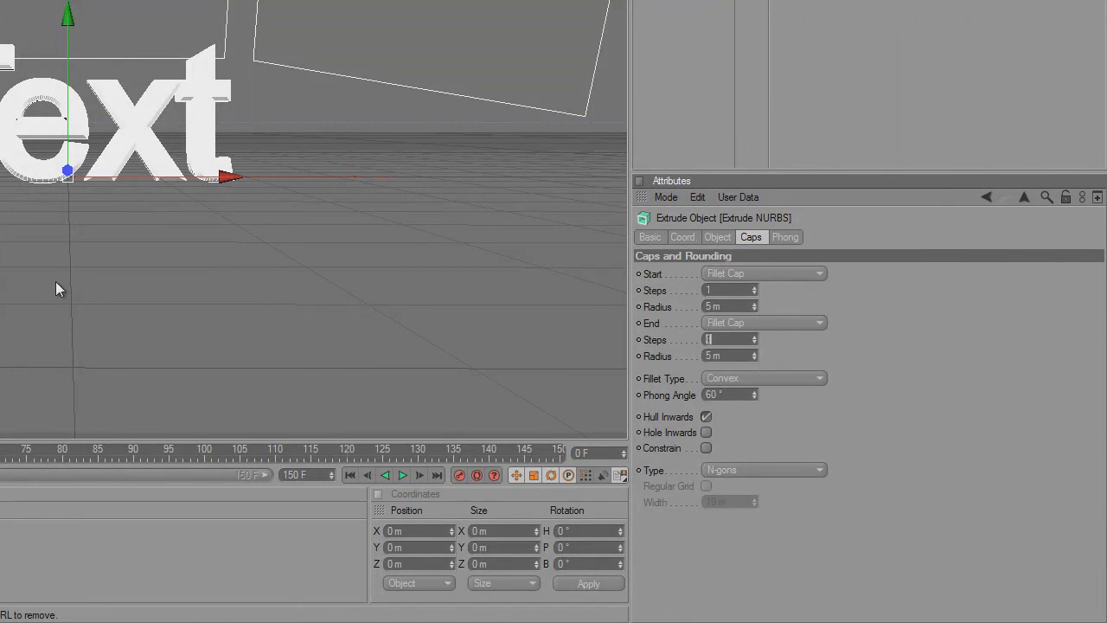
{"action": "double_click", "coordinate": [735, 291]}
{"action": "key", "text": "Return"}
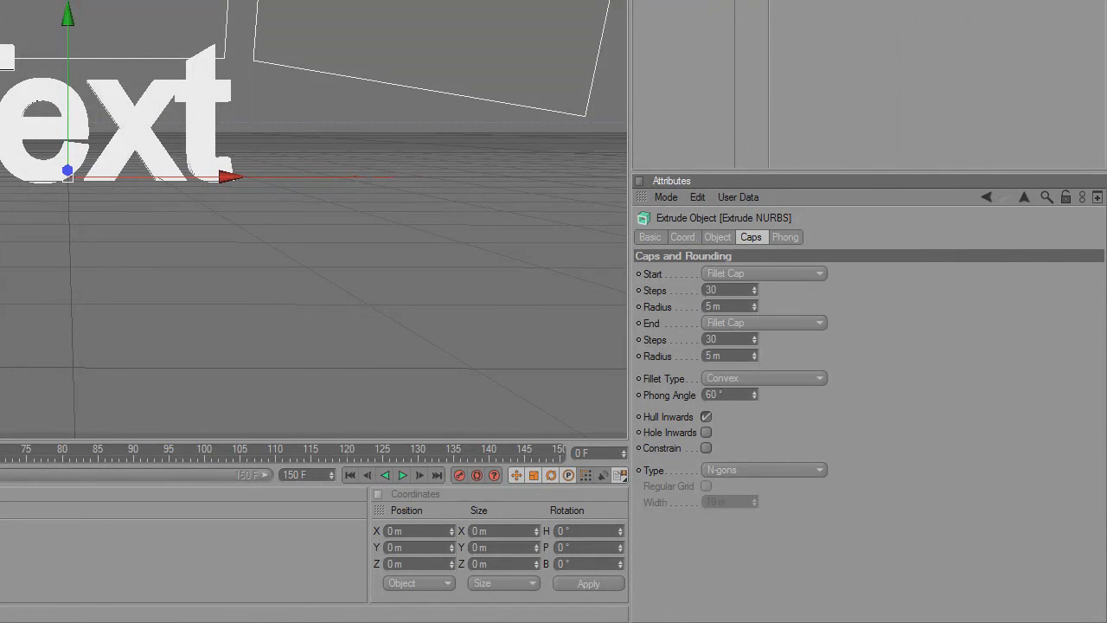
Scale the extruded text up to a text height of about 374 m and move it to about X -16.5 m, Y -40.8 m
{"action": "key", "text": "t"}
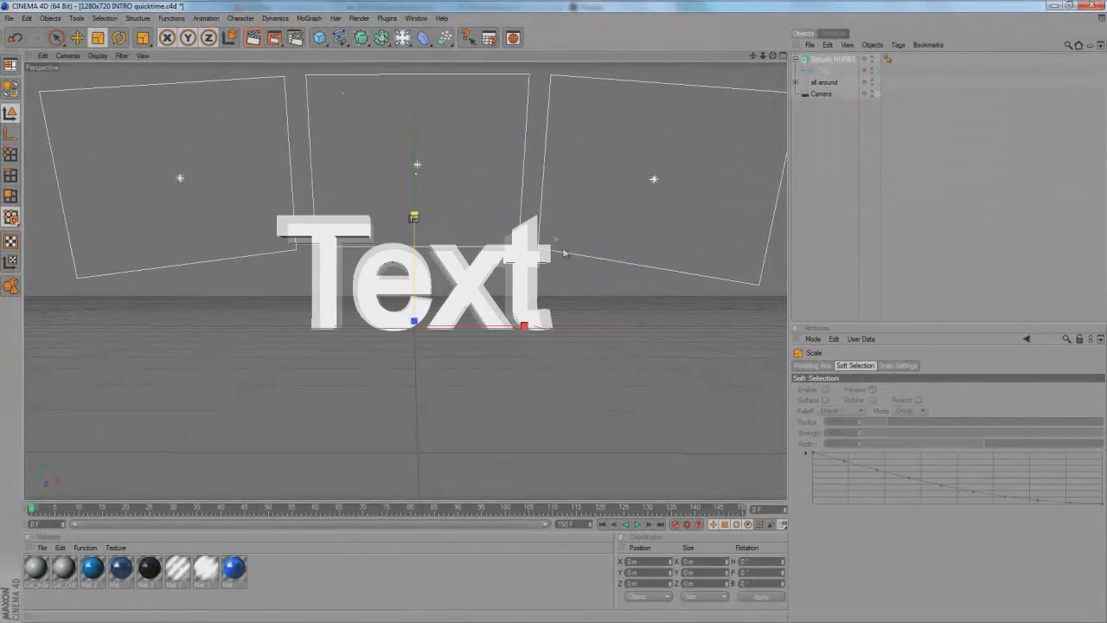
{"action": "left_click_drag", "start_coordinate": [564, 252], "coordinate": [550, 346]}
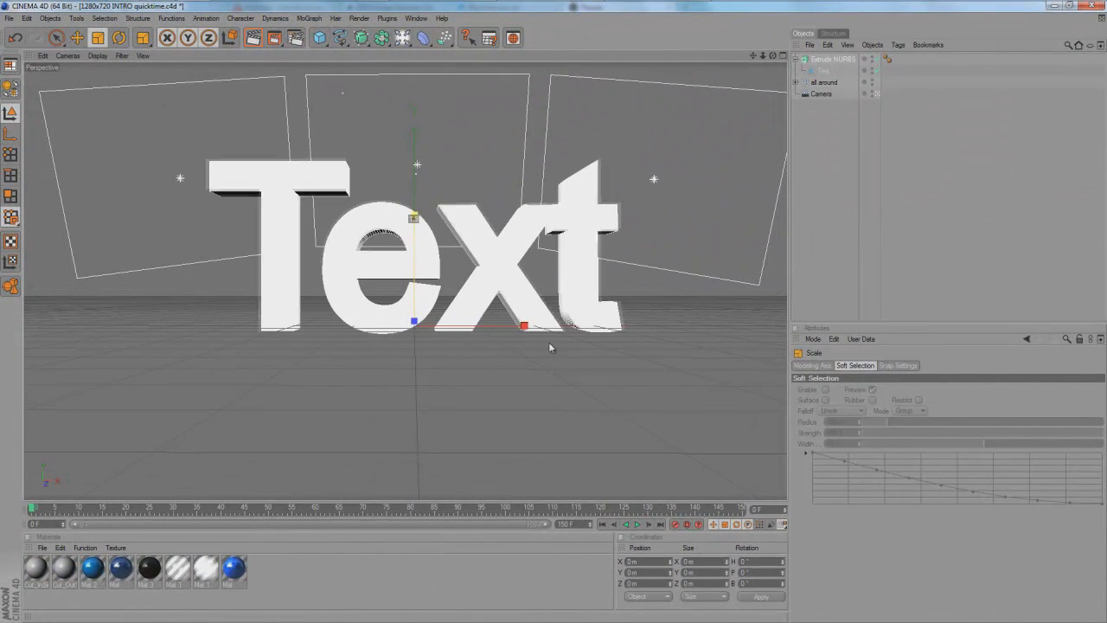
{"action": "key", "text": "e"}
{"action": "left_click_drag", "start_coordinate": [414, 318], "coordinate": [440, 350]}
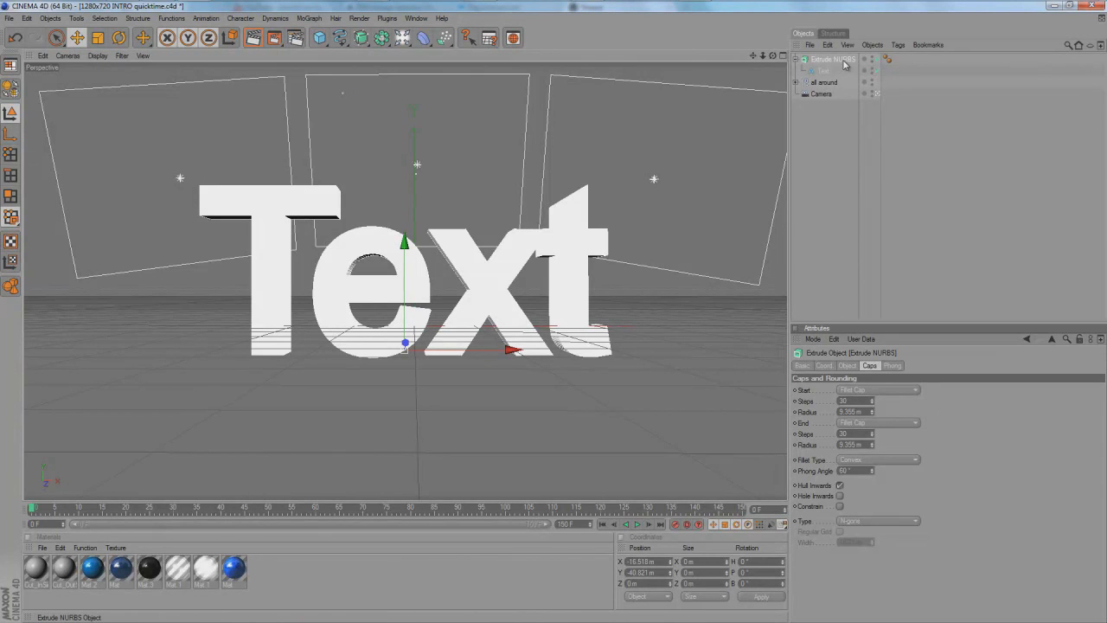
Select the Extrude NURBS together with its Text spline and open the Thrausi plugin for them
{"action": "left_click", "coordinate": [825, 72]}
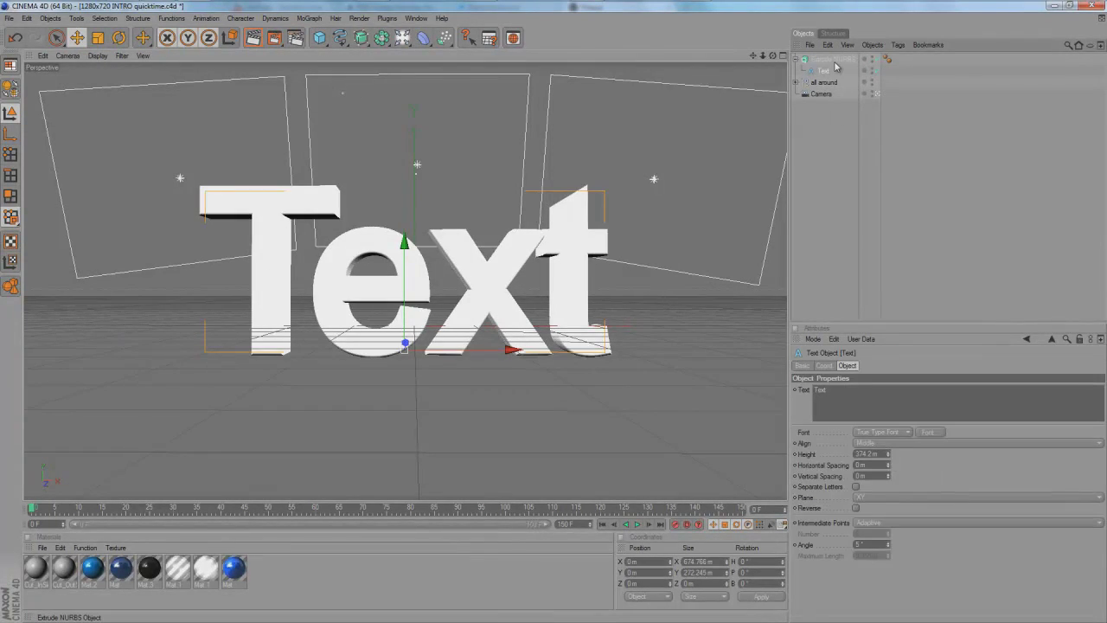
{"action": "left_click", "coordinate": [830, 60]}
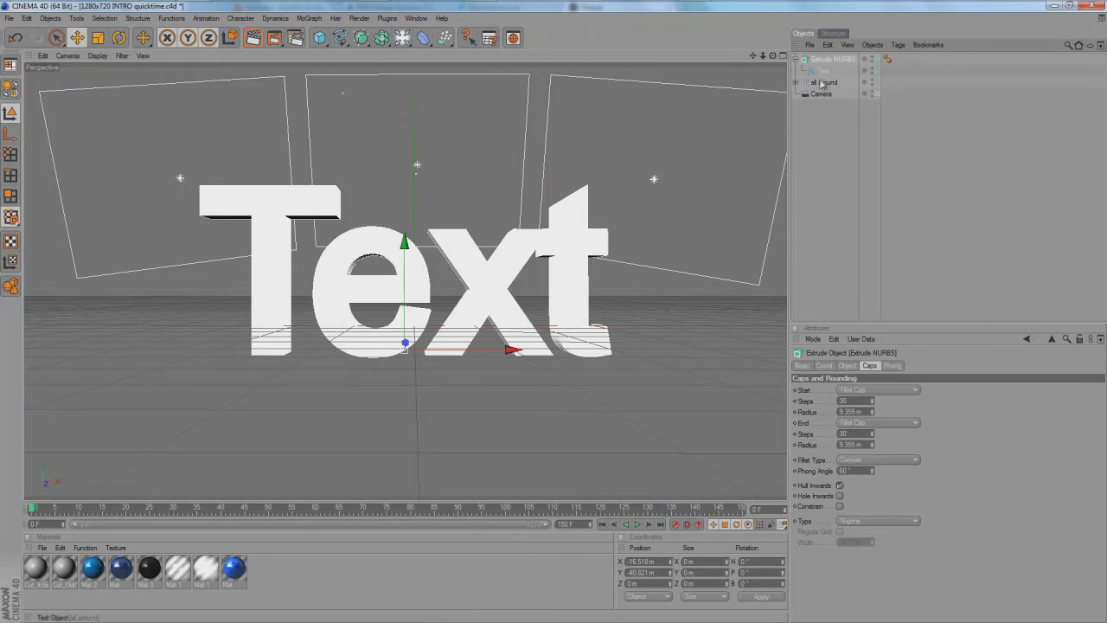
{"action": "left_click", "coordinate": [823, 72], "text": "ctrl"}
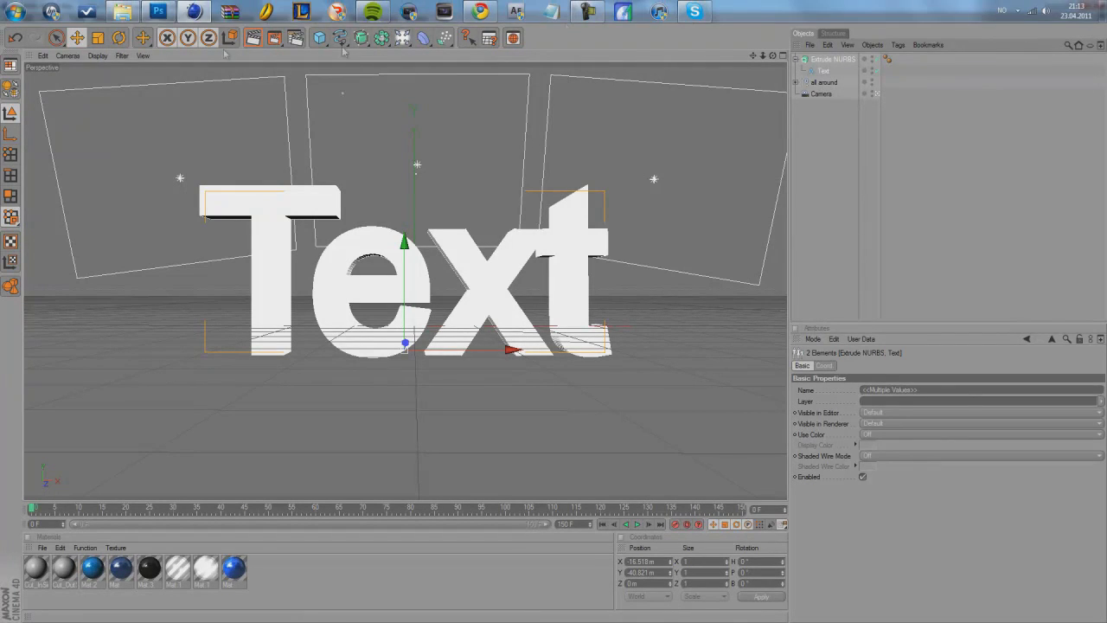
{"action": "left_click", "coordinate": [312, 19]}
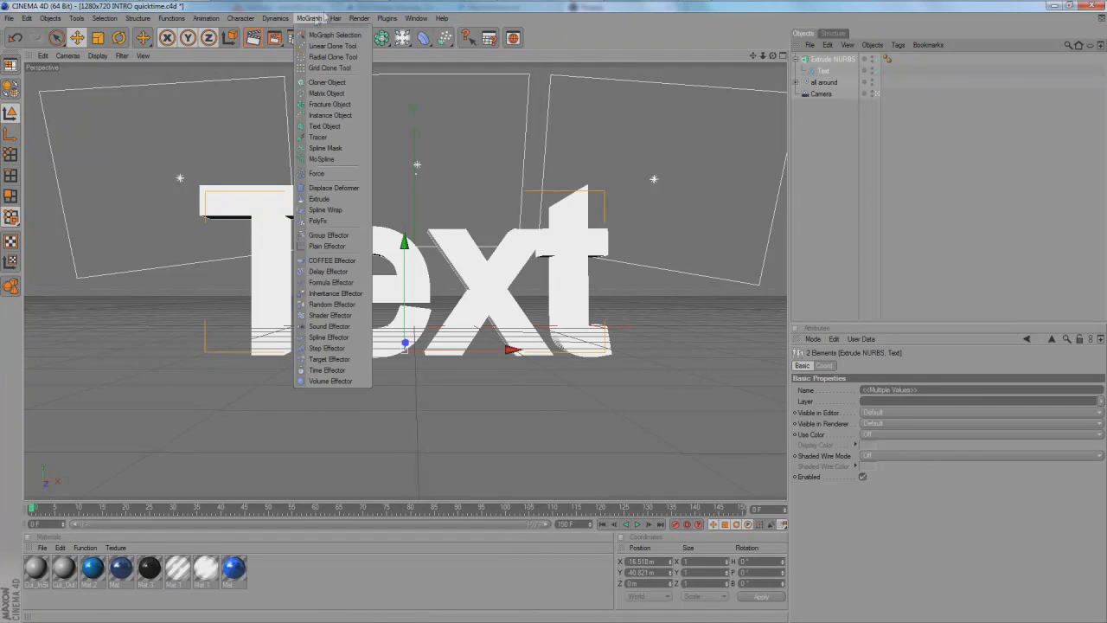
{"action": "mouse_move", "coordinate": [386, 19]}
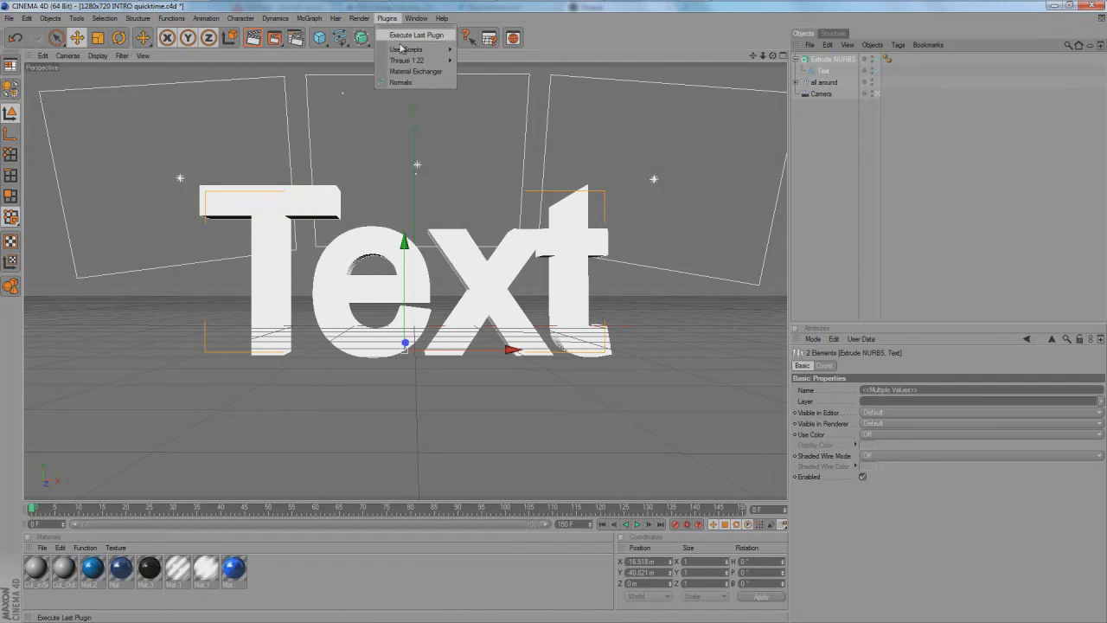
{"action": "mouse_move", "coordinate": [410, 59]}
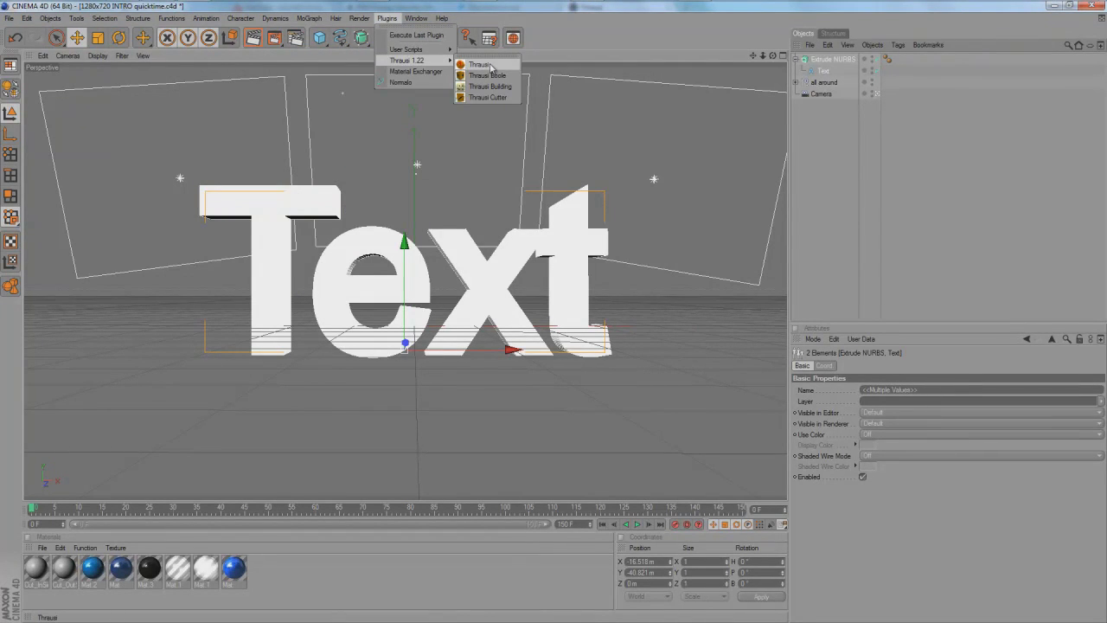
{"action": "left_click", "coordinate": [480, 65]}
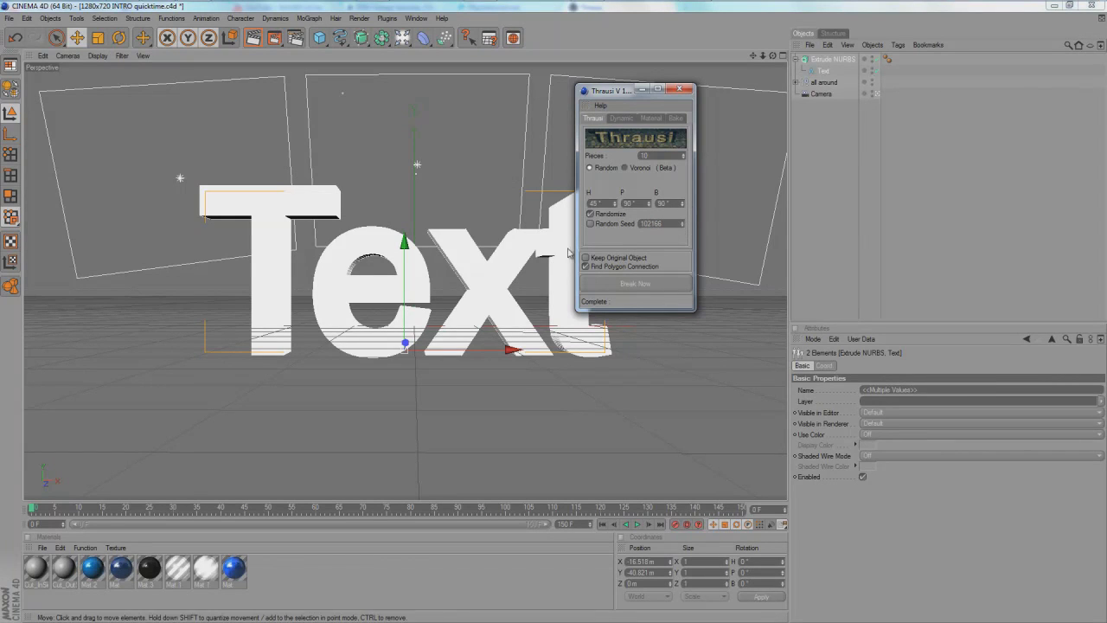
Enable Random Seed, break the extruded text into 10 random pieces with Thrausi, and close the plugin
{"action": "left_click", "coordinate": [591, 223]}
{"action": "left_click", "coordinate": [589, 224]}
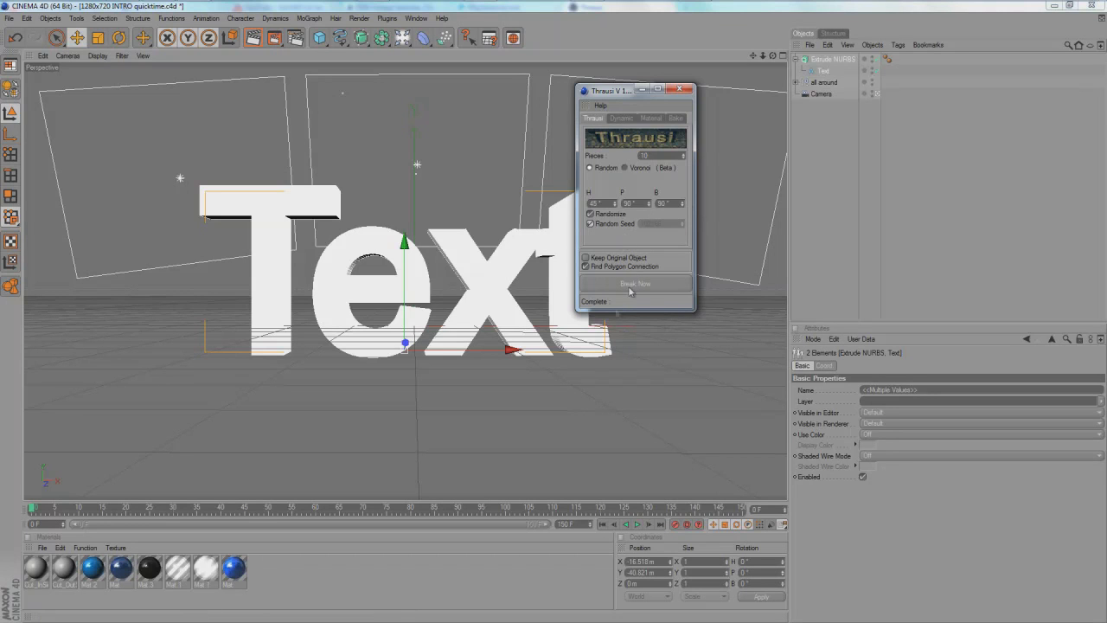
{"action": "left_click", "coordinate": [603, 286]}
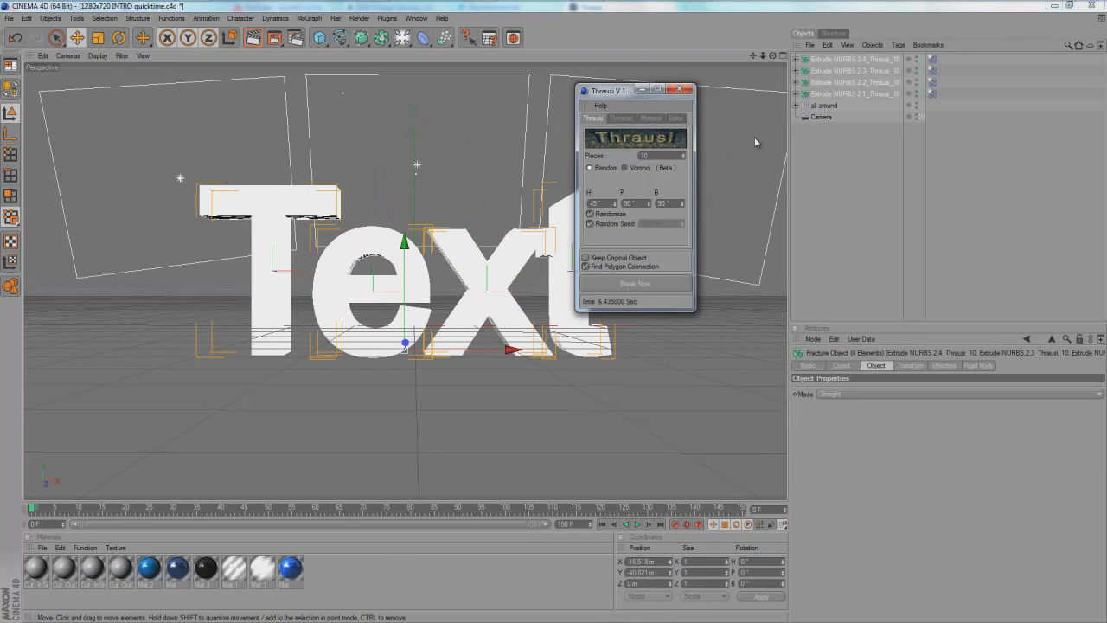
{"action": "left_click", "coordinate": [681, 89]}
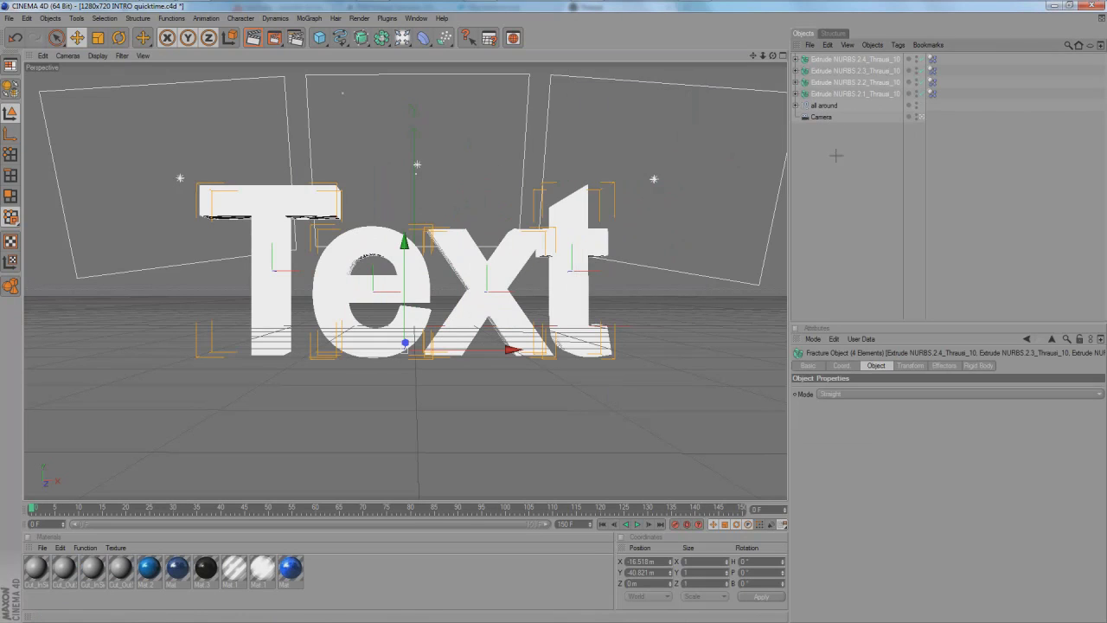
Check which letter of the text each of the four Thrausi fracture objects holds
{"action": "left_click", "coordinate": [860, 93]}
{"action": "left_click", "coordinate": [865, 82]}
{"action": "left_click", "coordinate": [869, 71]}
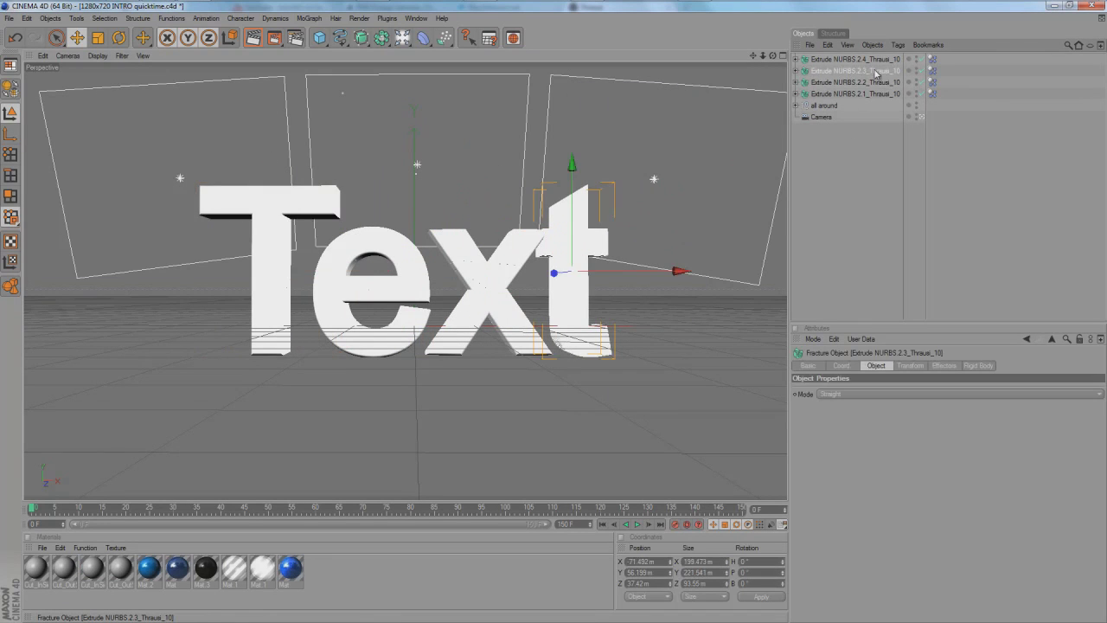
{"action": "left_click", "coordinate": [873, 60]}
{"action": "left_click", "coordinate": [872, 71]}
{"action": "left_click", "coordinate": [869, 82]}
{"action": "left_click", "coordinate": [873, 93]}
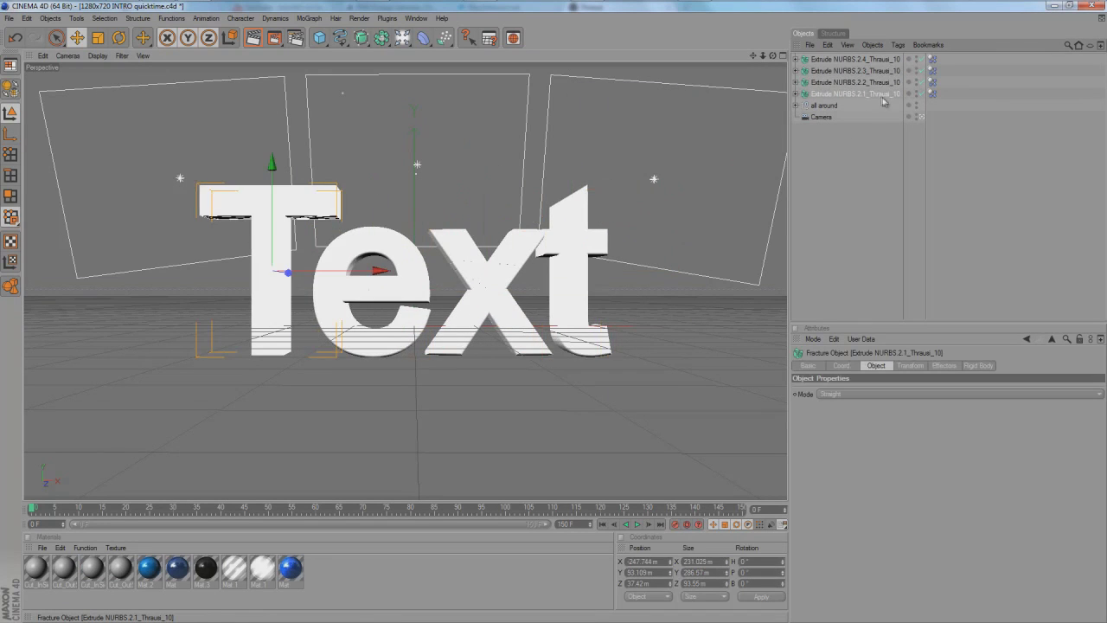
Delete the Rigid Body tags from the four fracture objects and scrub the first frames, returning to frame 0
{"action": "left_click", "coordinate": [947, 89]}
{"action": "left_click", "coordinate": [933, 58]}
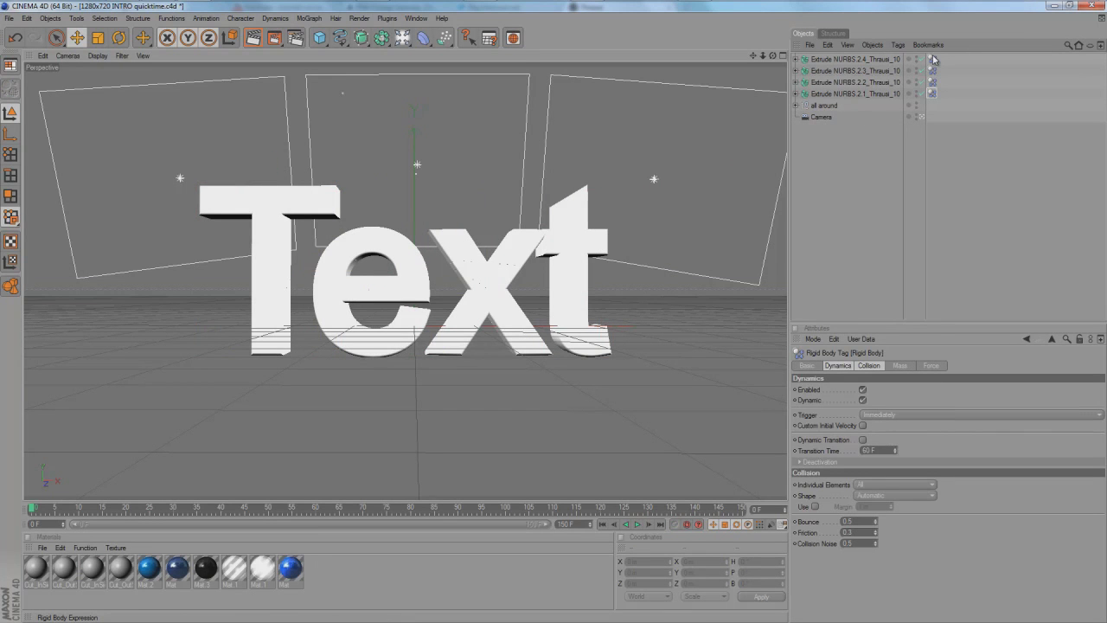
{"action": "left_click", "coordinate": [933, 59], "text": "shift"}
{"action": "key", "text": "Delete"}
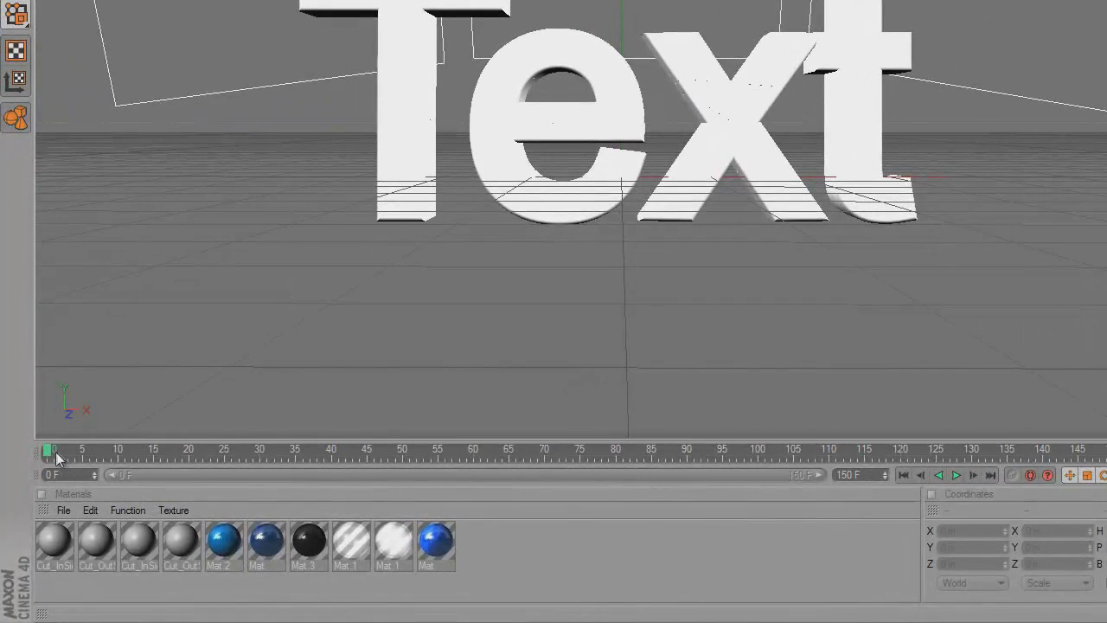
{"action": "key", "text": "F8"}
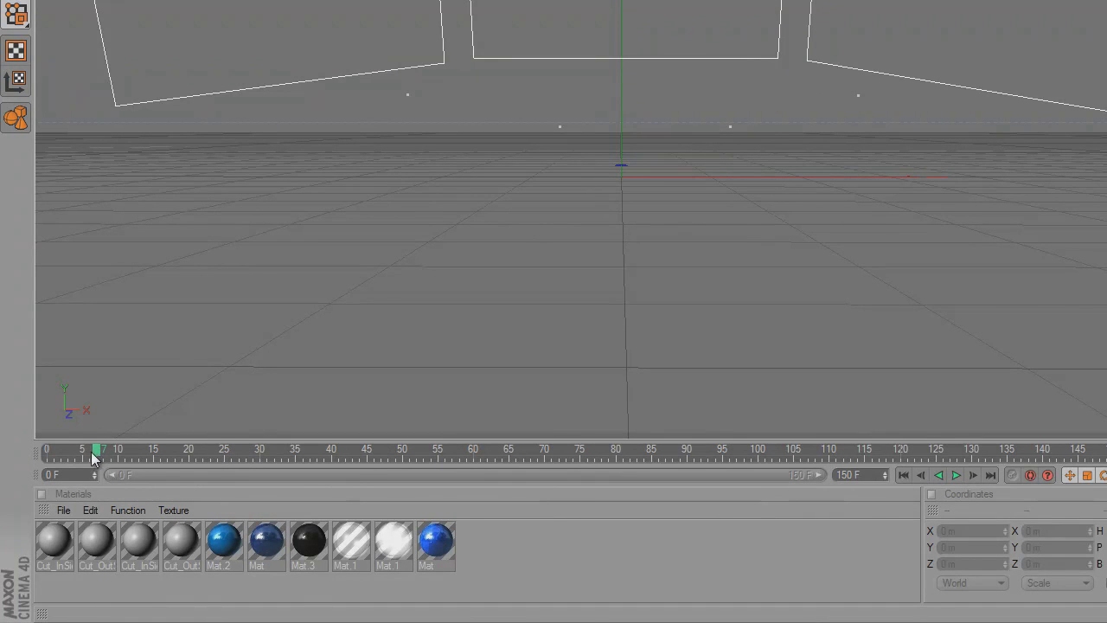
{"action": "left_click_drag", "start_coordinate": [76, 456], "coordinate": [0, 463]}
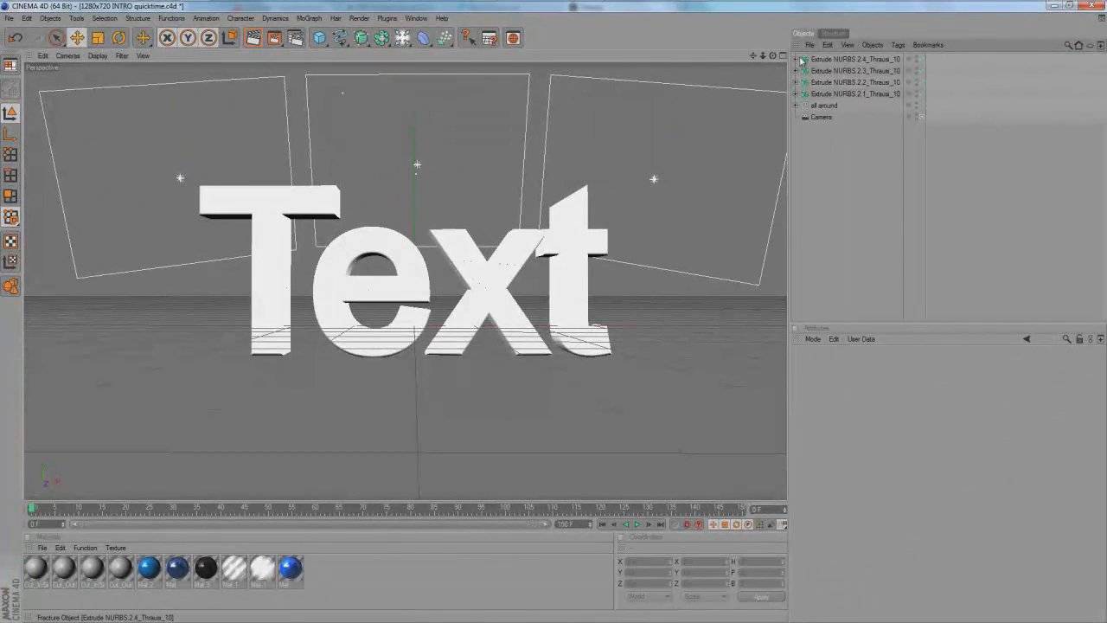
Expand all four fracture objects and select them together with all their pieces
{"action": "left_click", "coordinate": [796, 59]}
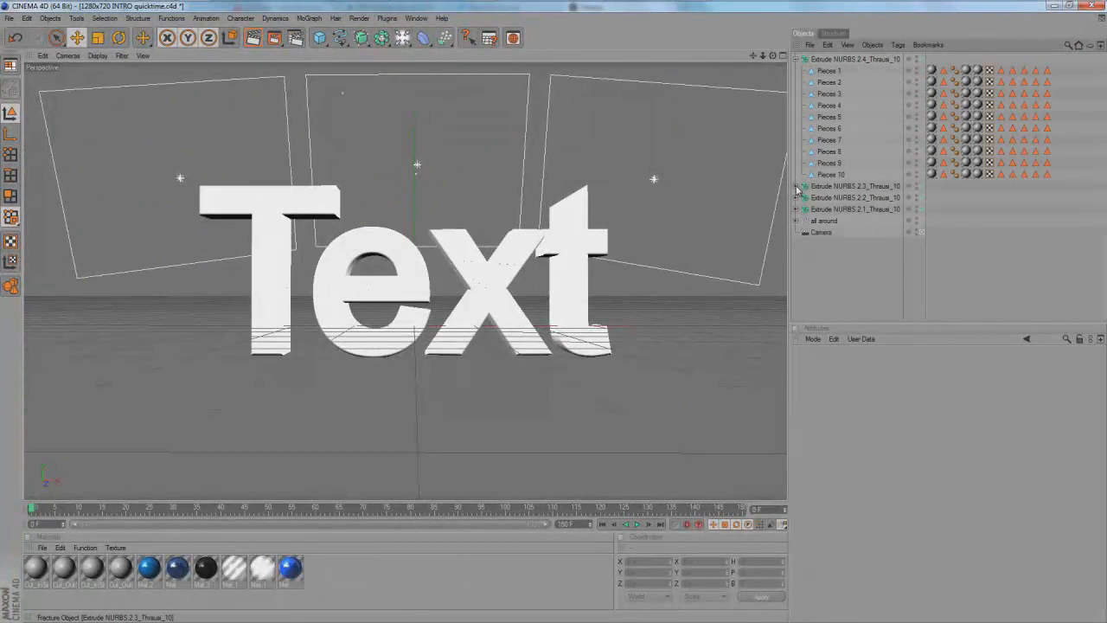
{"action": "left_click", "coordinate": [796, 187]}
{"action": "left_click", "coordinate": [796, 281]}
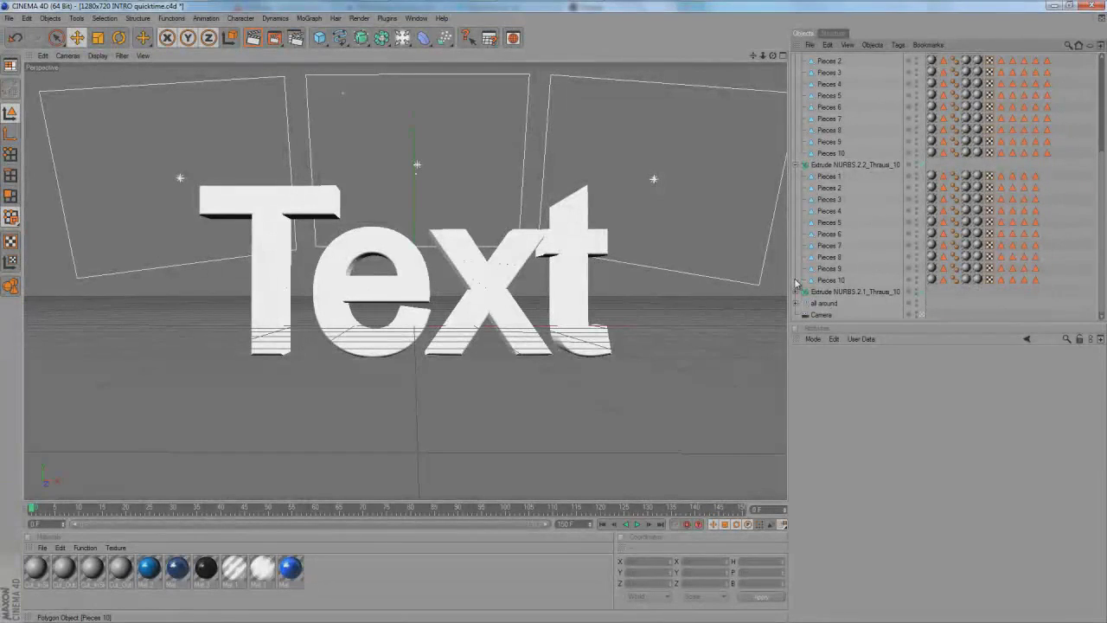
{"action": "left_click", "coordinate": [796, 292]}
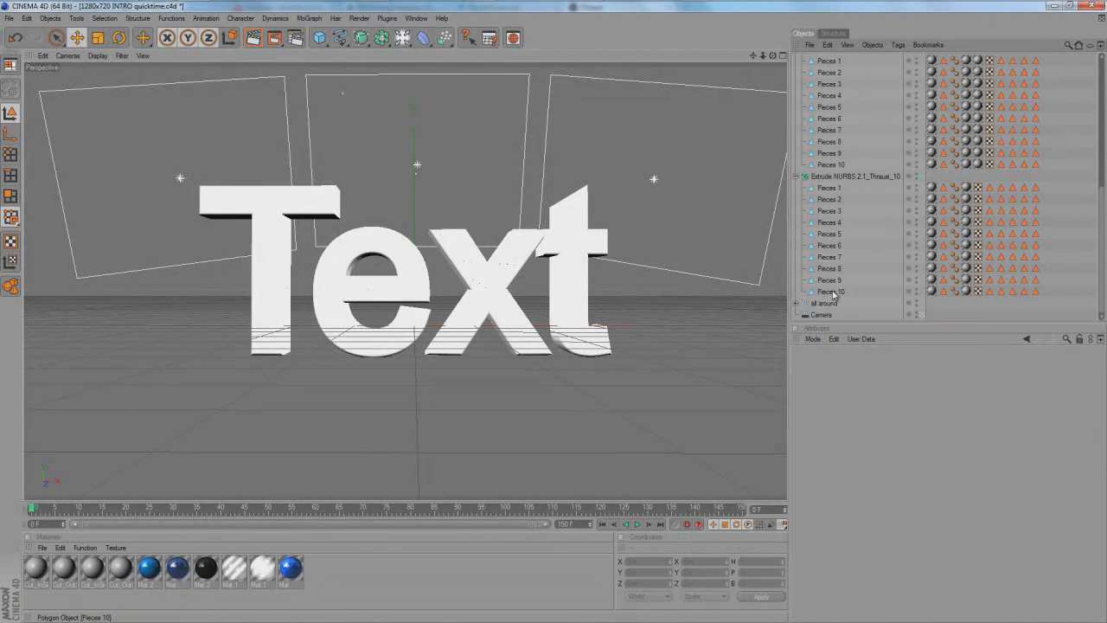
{"action": "left_click", "coordinate": [832, 292]}
{"action": "scroll", "coordinate": [871, 190], "scroll_direction": "up", "scroll_amount": 5}
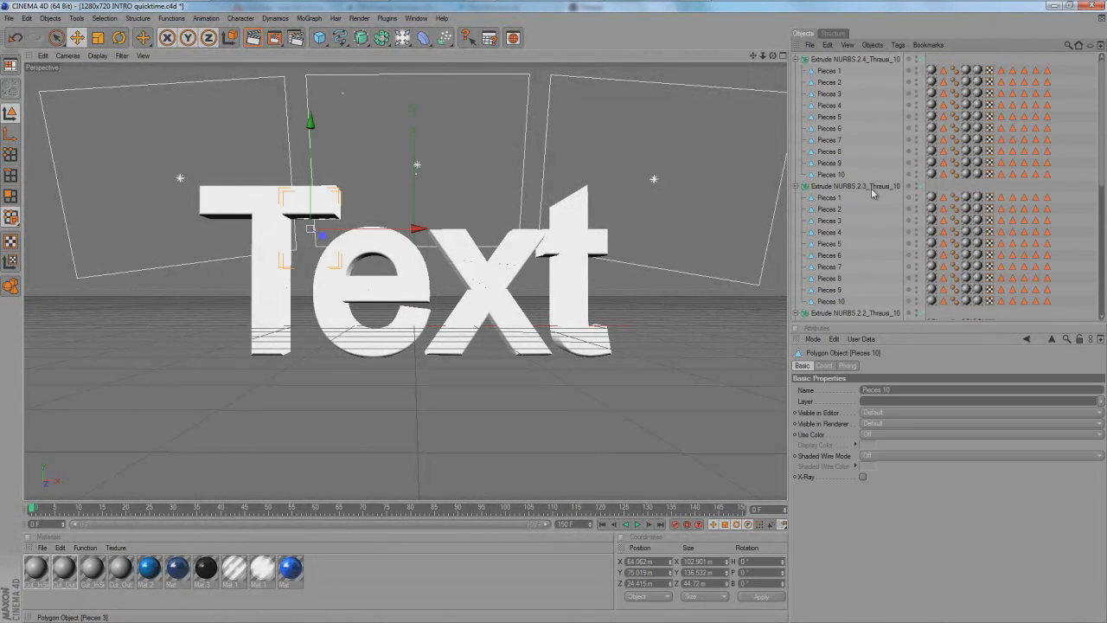
{"action": "left_click", "coordinate": [847, 59], "text": "shift"}
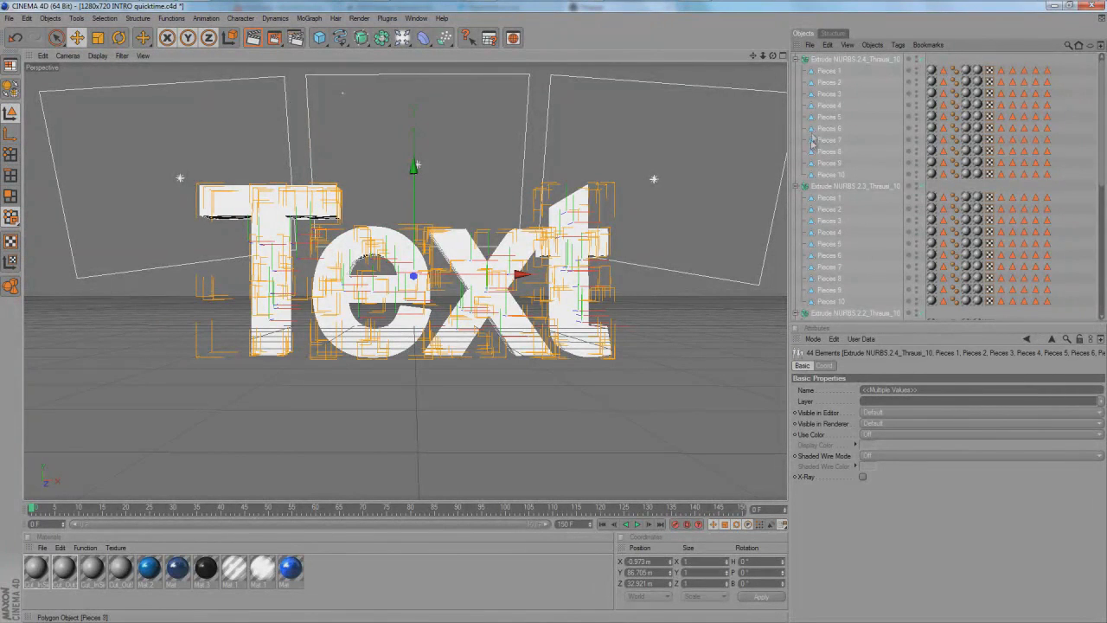
Reselect the four fracture objects with all their pieces and add a MoGraph Random Effector to them
{"action": "scroll", "coordinate": [843, 280], "scroll_direction": "down", "scroll_amount": 5}
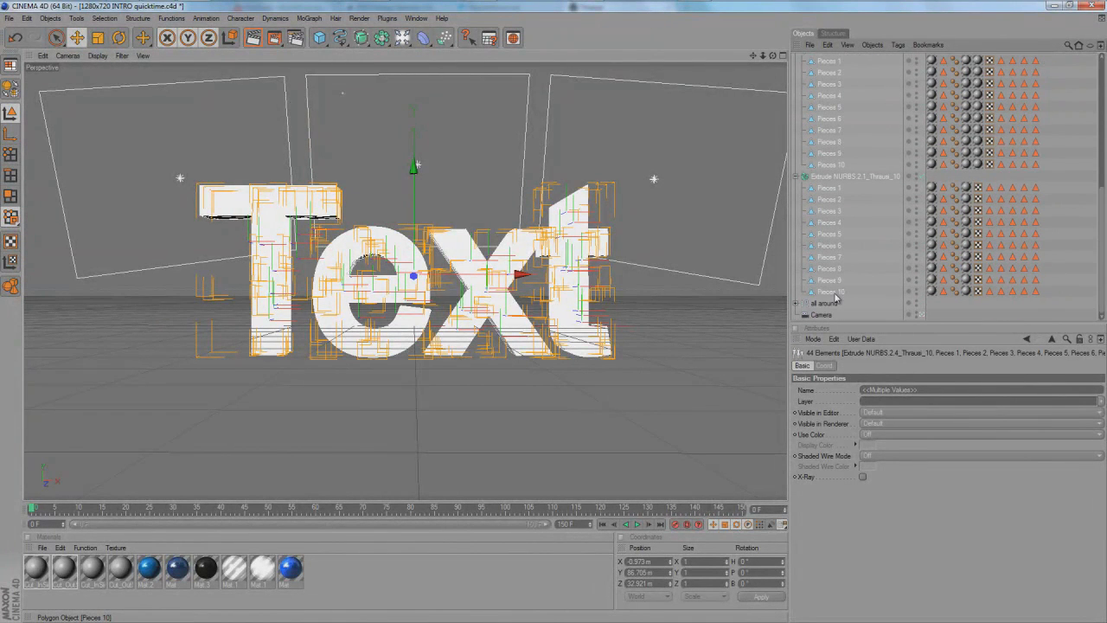
{"action": "left_click", "coordinate": [832, 293]}
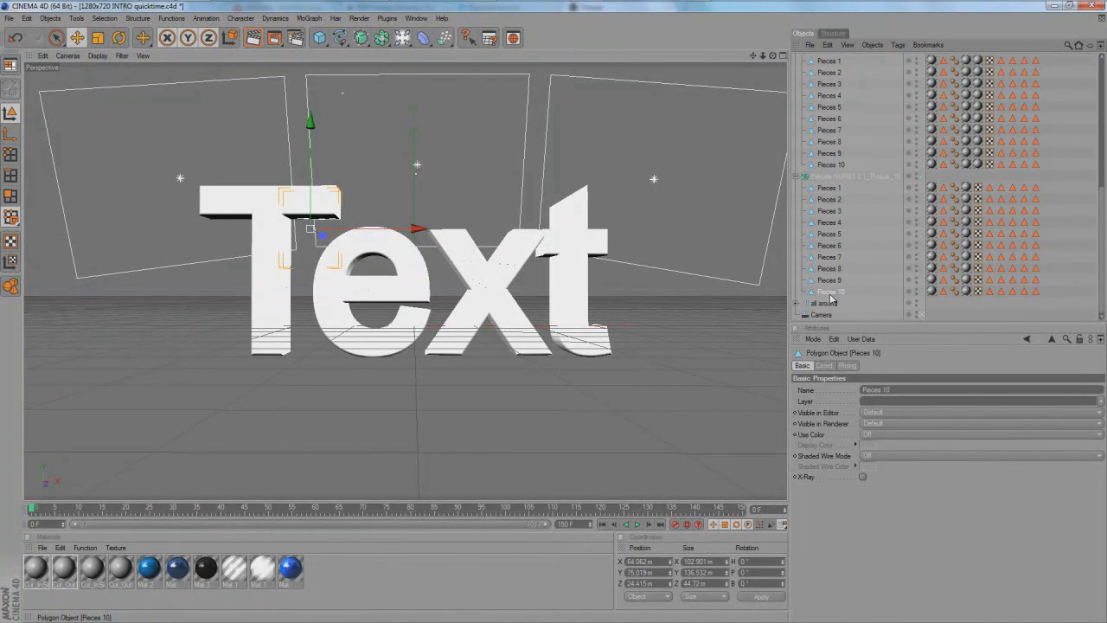
{"action": "scroll", "coordinate": [862, 211], "scroll_direction": "up", "scroll_amount": 5}
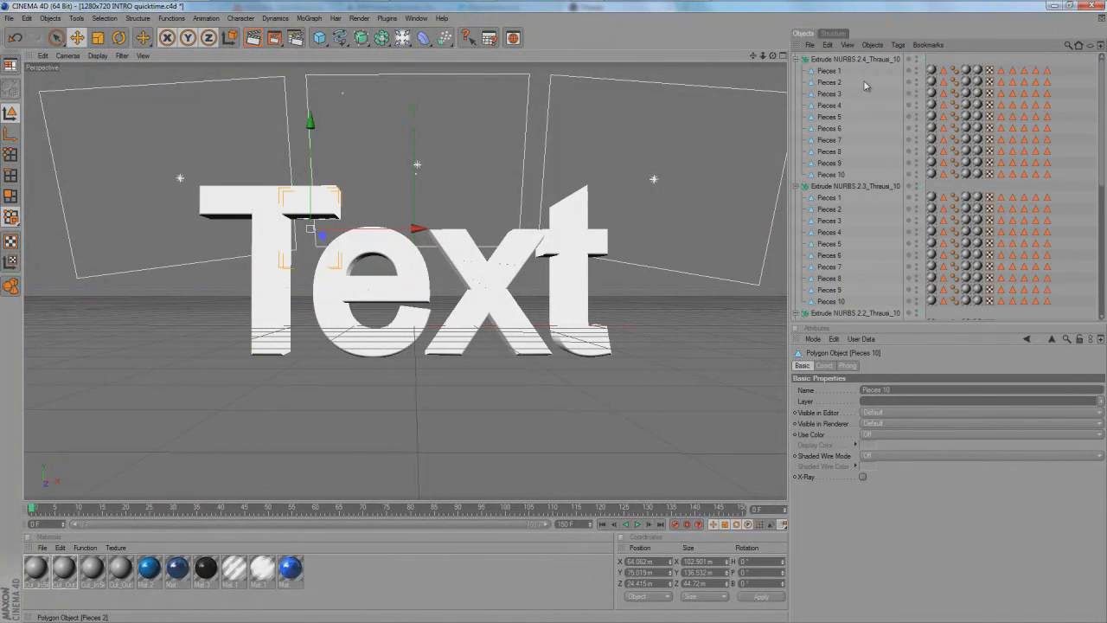
{"action": "key", "text": "ctrl+a"}
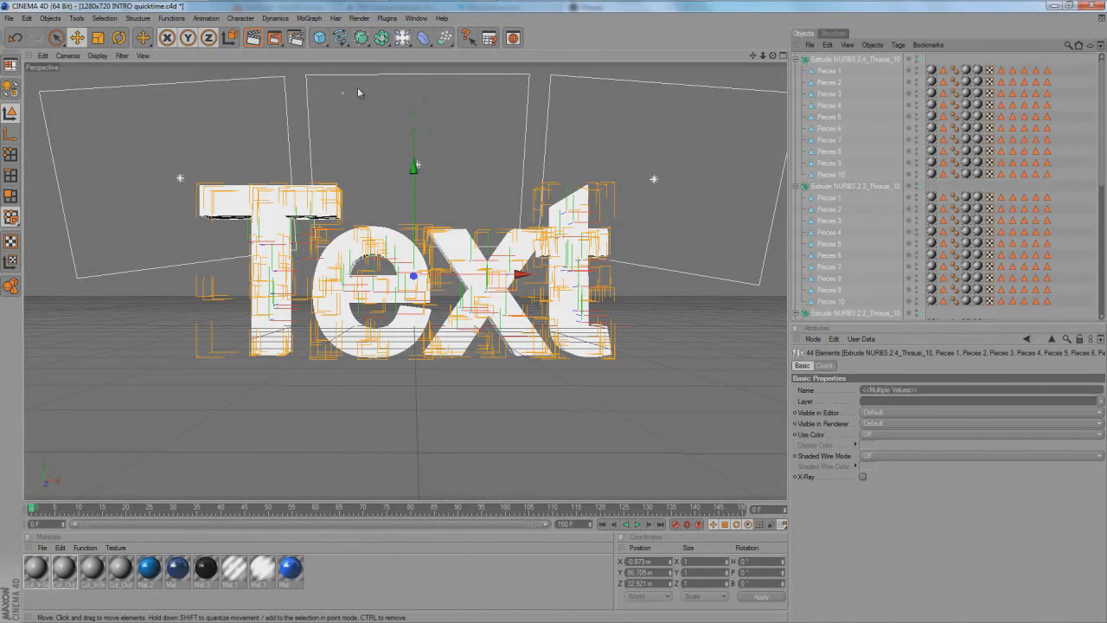
{"action": "left_click", "coordinate": [309, 18]}
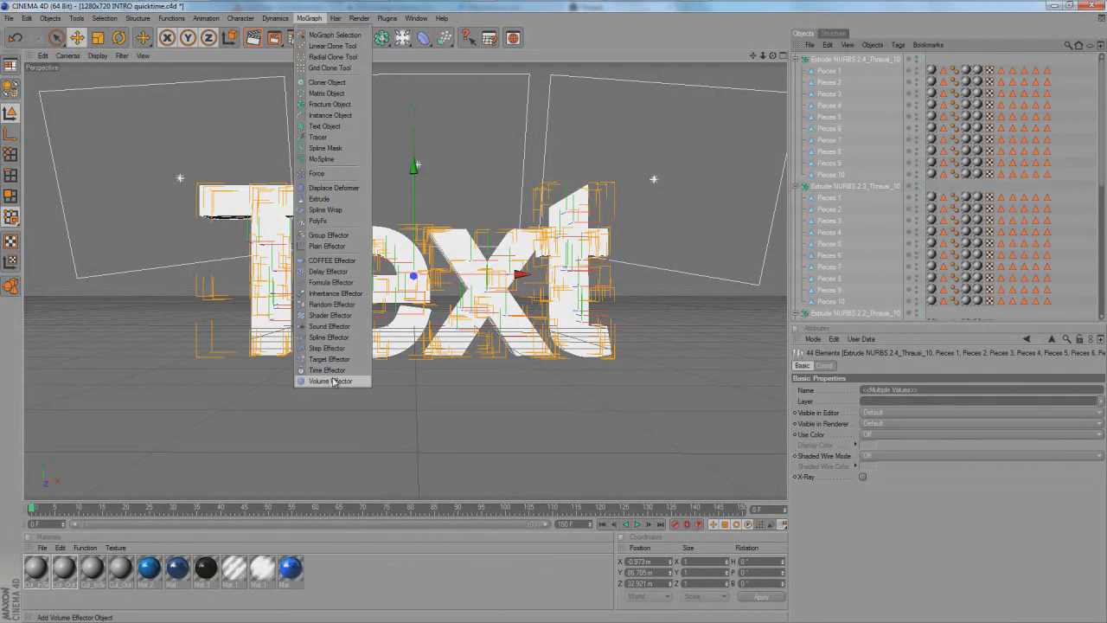
{"action": "left_click", "coordinate": [339, 304]}
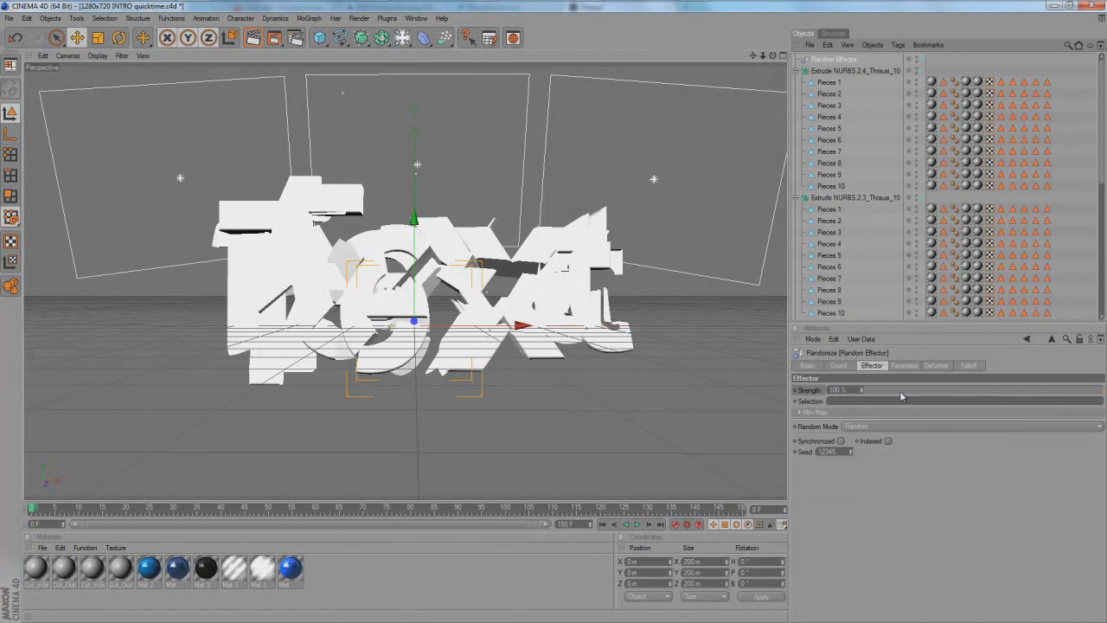
Test the Random Effector's Strength range, leave it at 100%, and change the Seed to 12361
{"action": "left_click_drag", "start_coordinate": [900, 391], "coordinate": [1033, 390]}
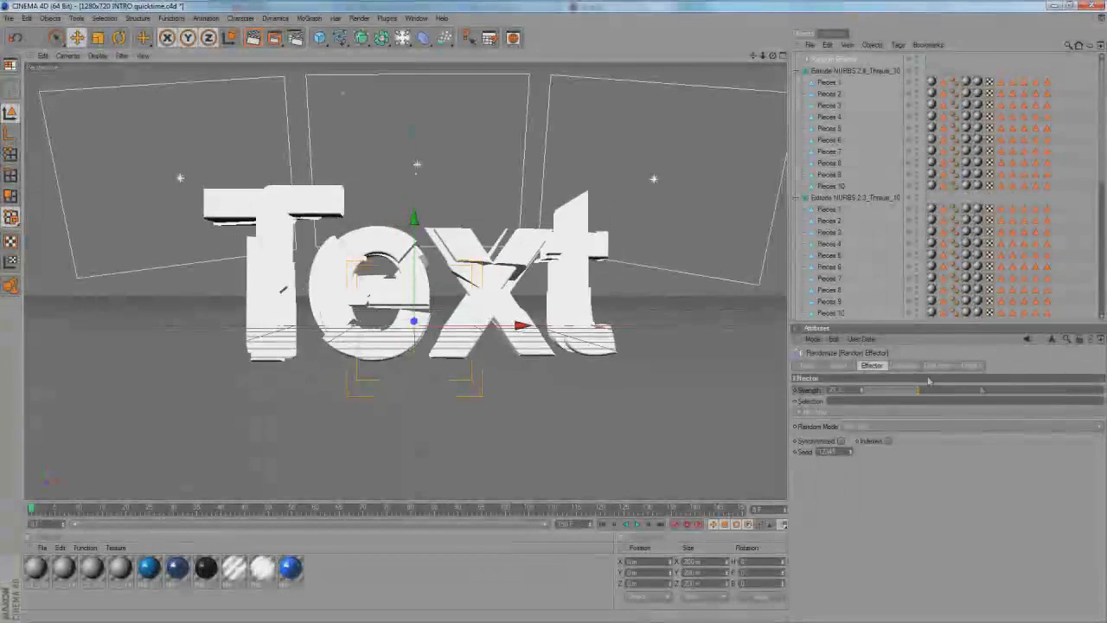
{"action": "left_click_drag", "start_coordinate": [928, 381], "coordinate": [1103, 394]}
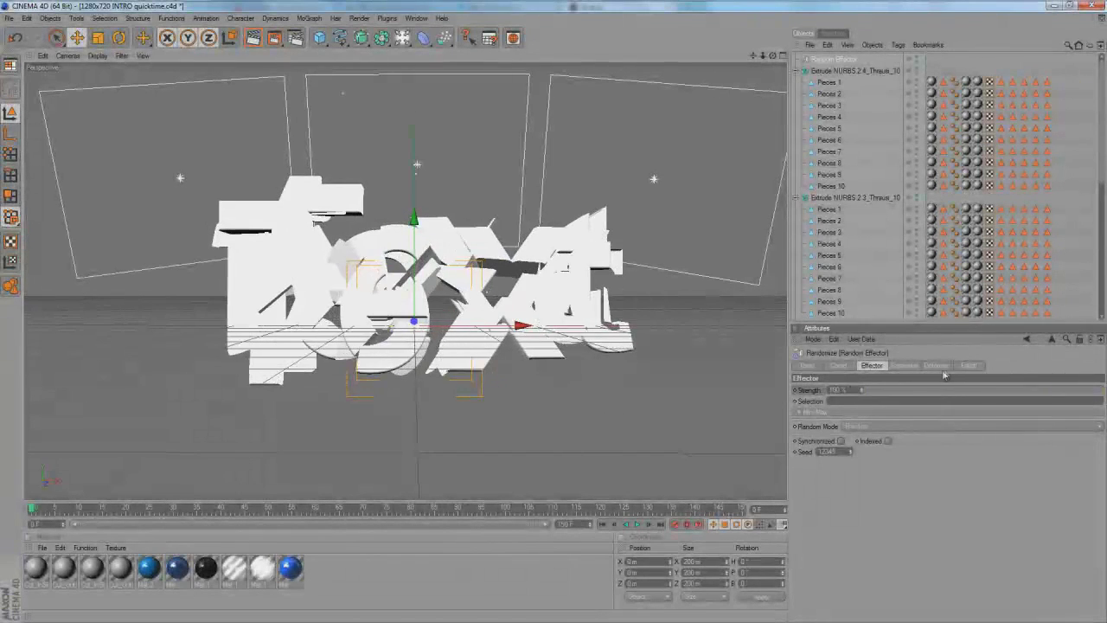
{"action": "left_click", "coordinate": [851, 449]}
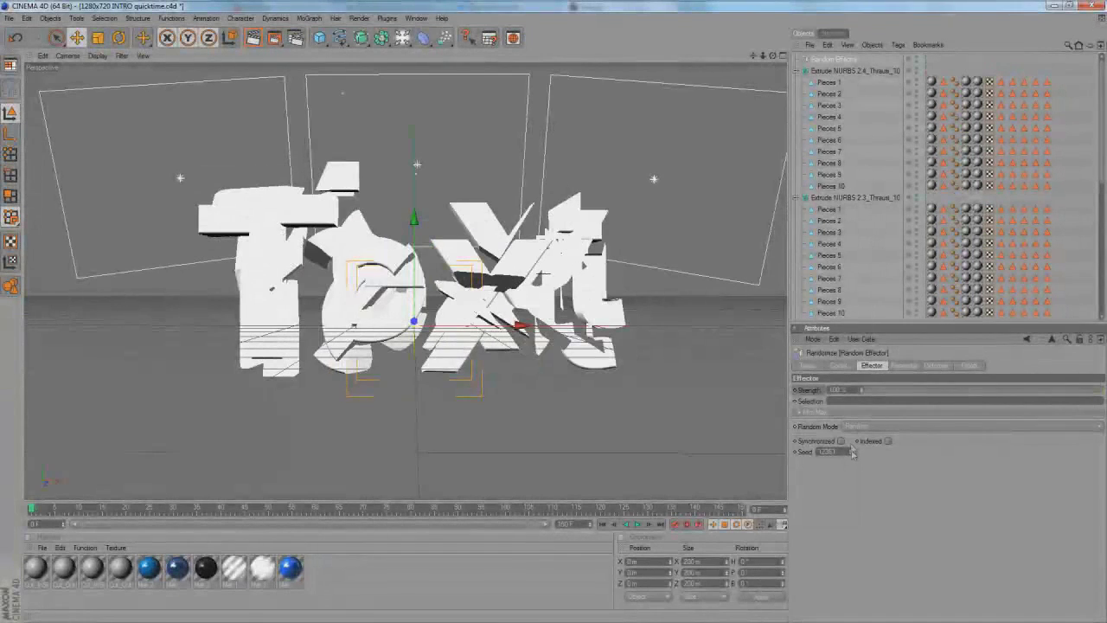
Enable Rotation on the Random Effector and set its position offsets to X 705 m, Y 580 m and Z 2045 m
{"action": "left_click", "coordinate": [904, 365]}
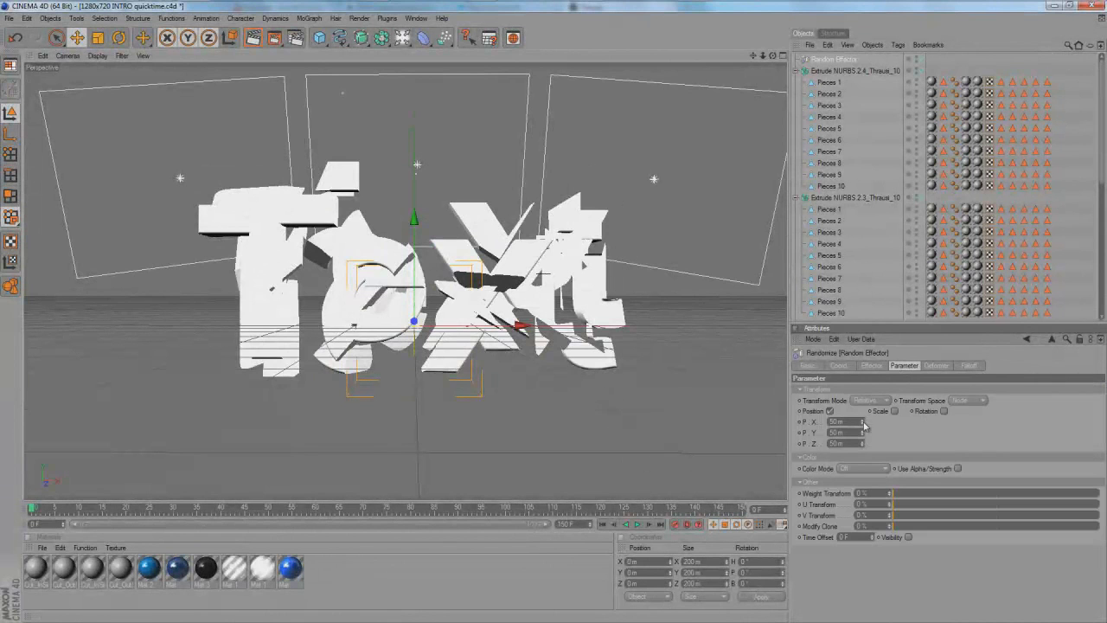
{"action": "left_click", "coordinate": [943, 412]}
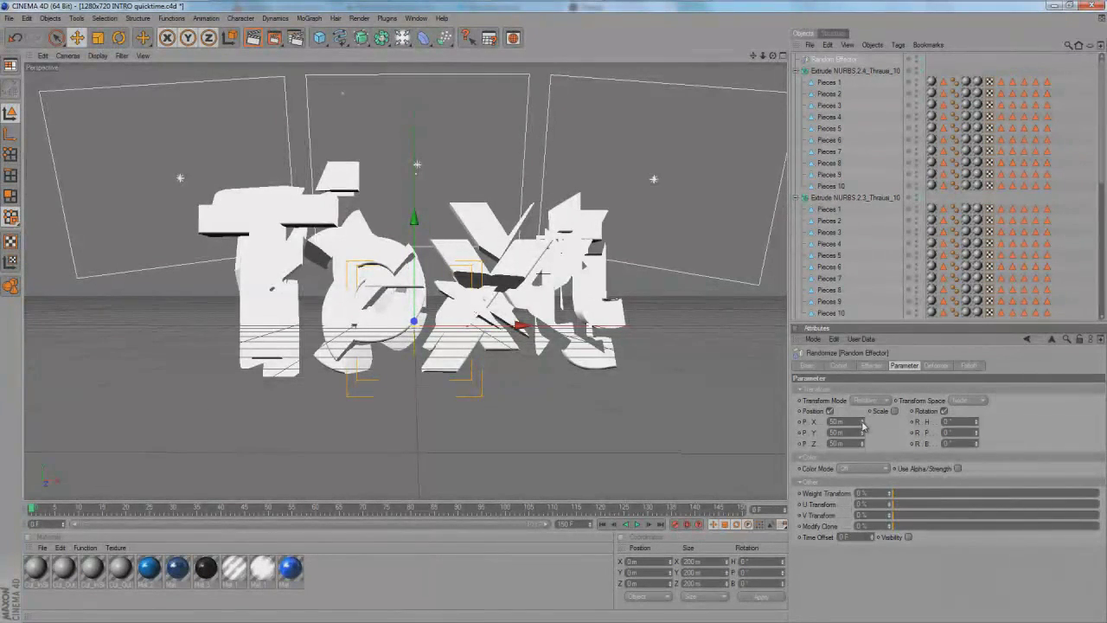
{"action": "left_click_drag", "start_coordinate": [861, 422], "coordinate": [865, 367]}
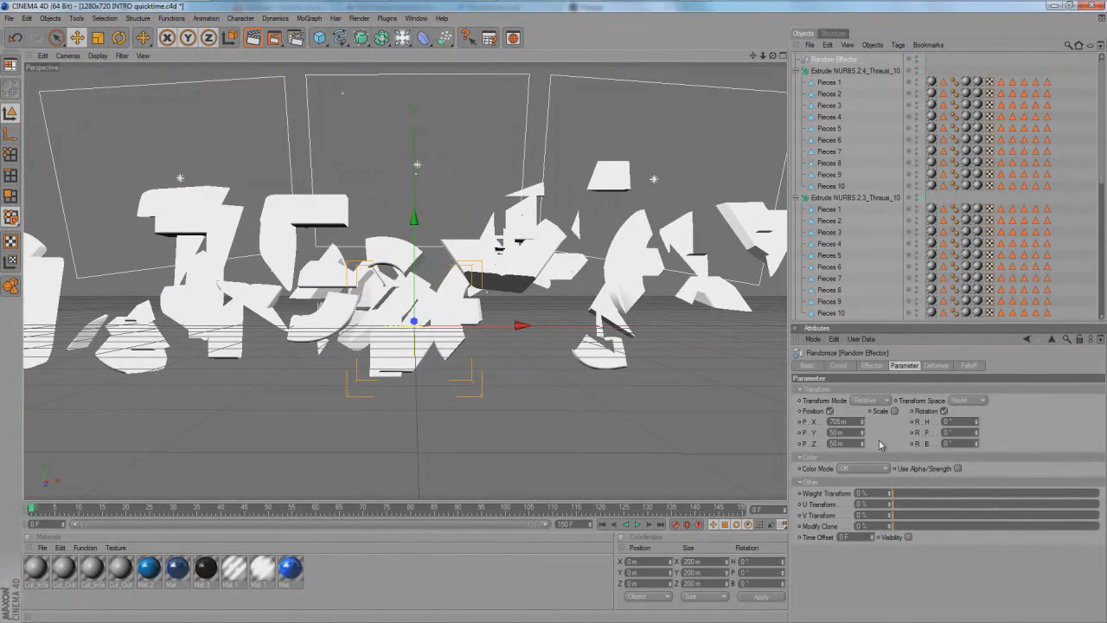
{"action": "left_click_drag", "start_coordinate": [862, 435], "coordinate": [865, 398]}
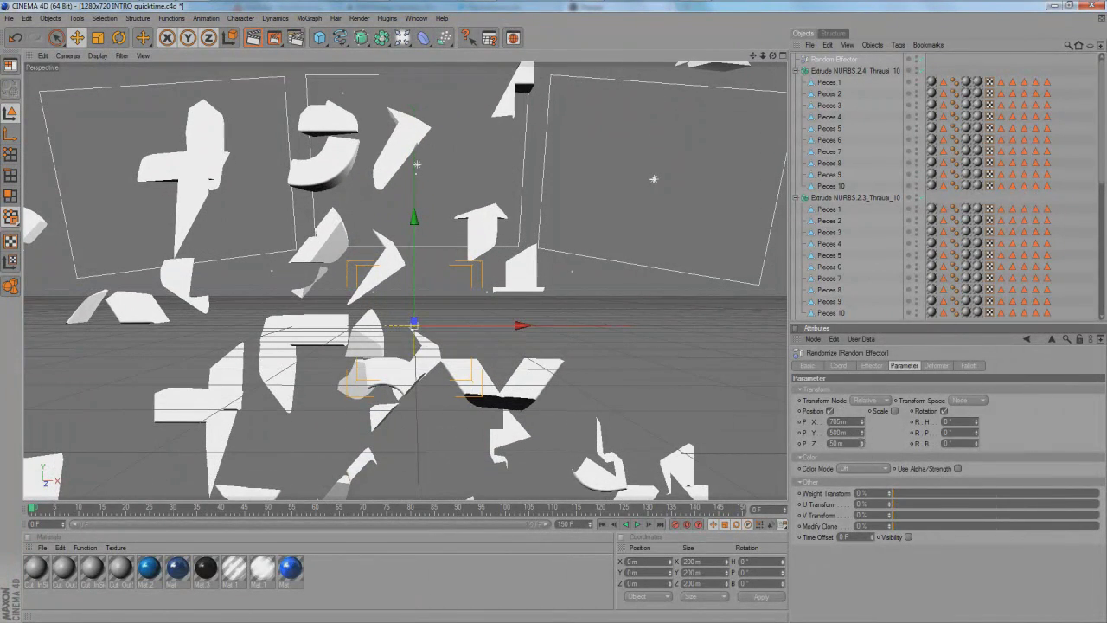
{"action": "left_click_drag", "start_coordinate": [862, 445], "coordinate": [873, 420]}
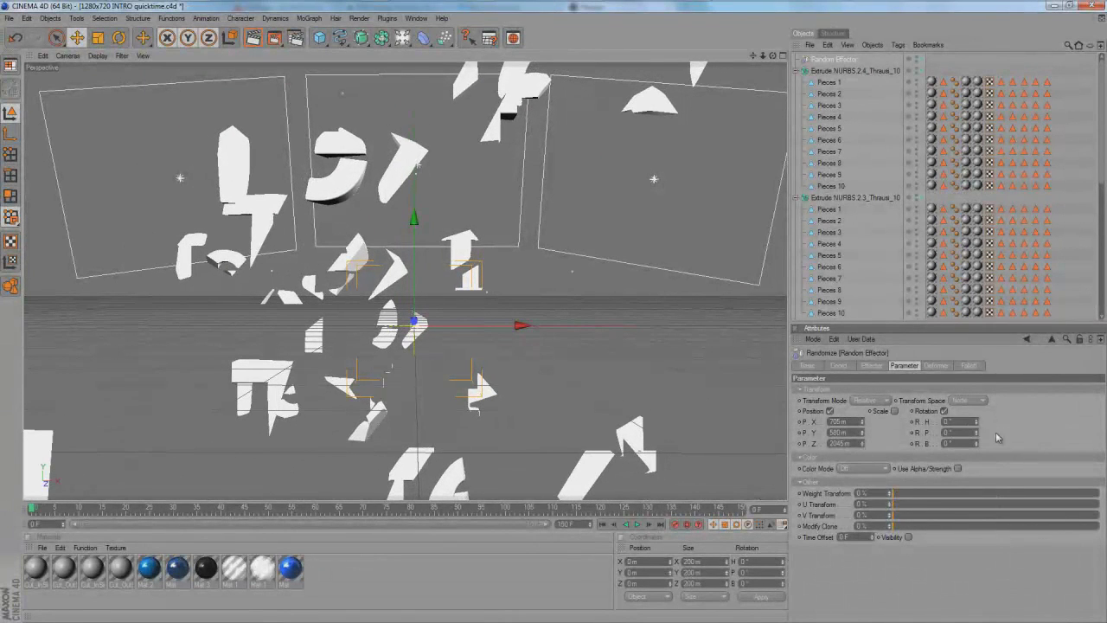
Set the Random Effector's rotation to H 257°, P 376° and B 421°, and dismiss the chat notification
{"action": "left_click_drag", "start_coordinate": [980, 425], "coordinate": [973, 436]}
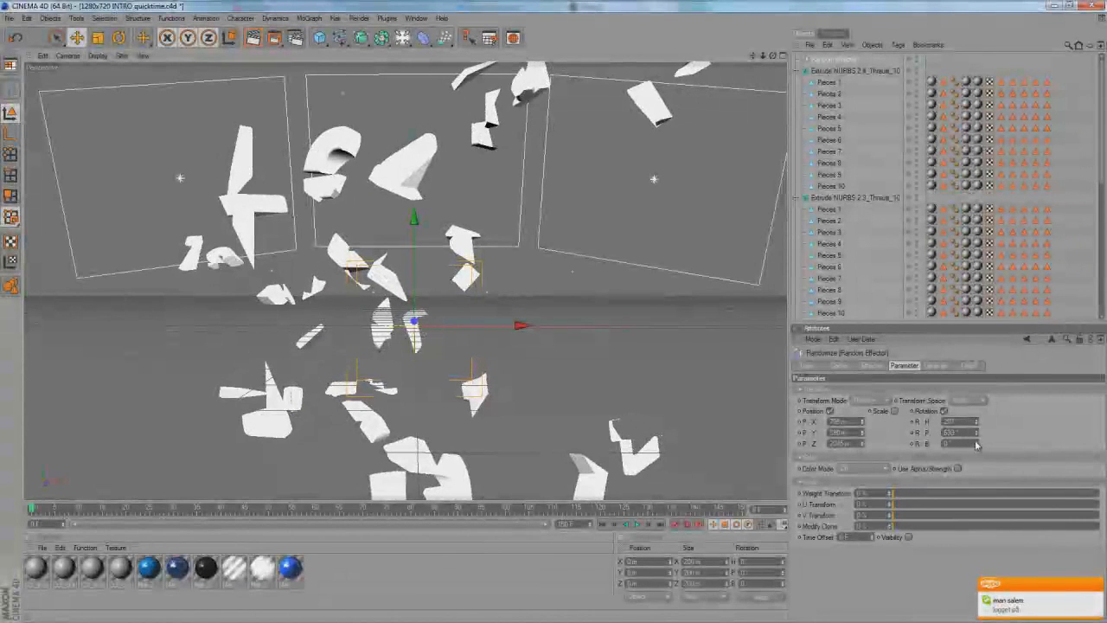
{"action": "left_click_drag", "start_coordinate": [976, 444], "coordinate": [980, 427]}
{"action": "left_click", "coordinate": [1097, 587]}
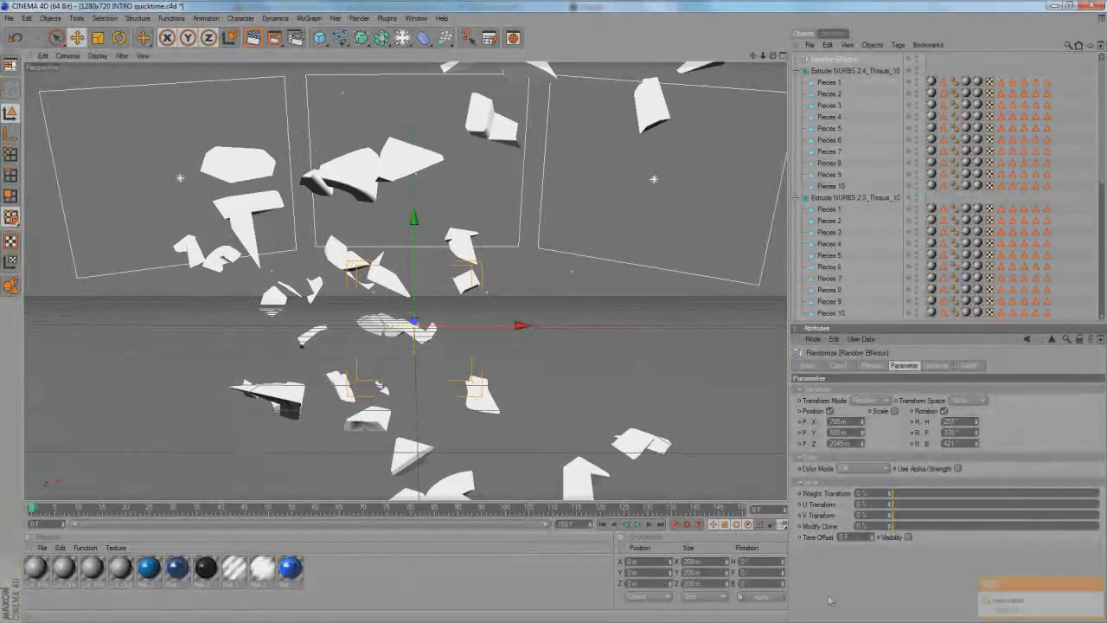
Lower the Random Effector's Strength to 0% so the pieces reassemble into the text
{"action": "left_click", "coordinate": [808, 366]}
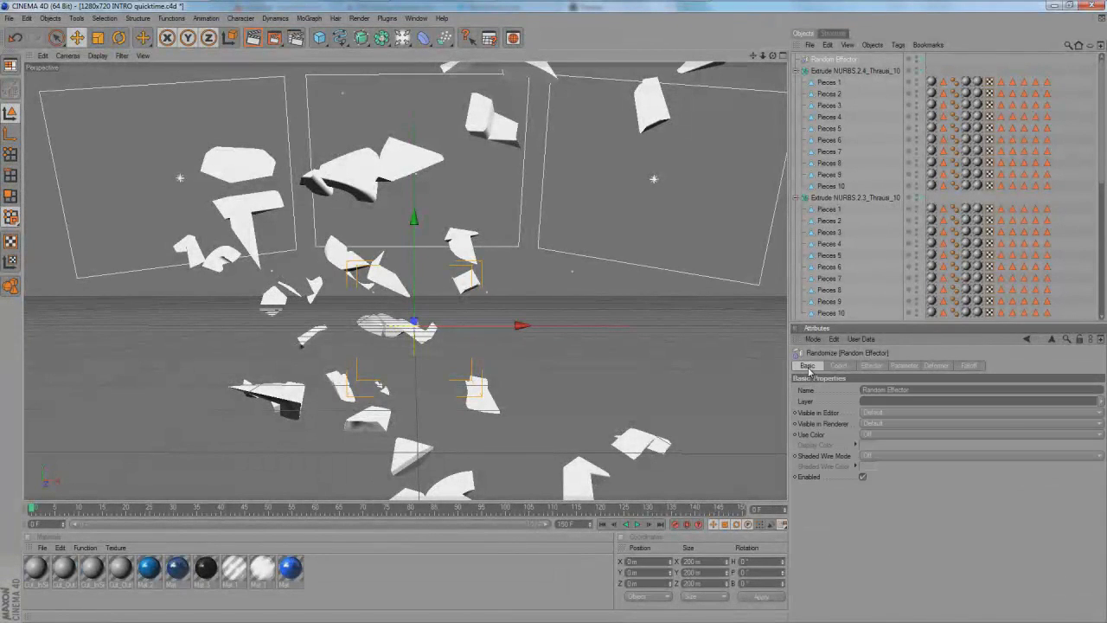
{"action": "left_click", "coordinate": [872, 366]}
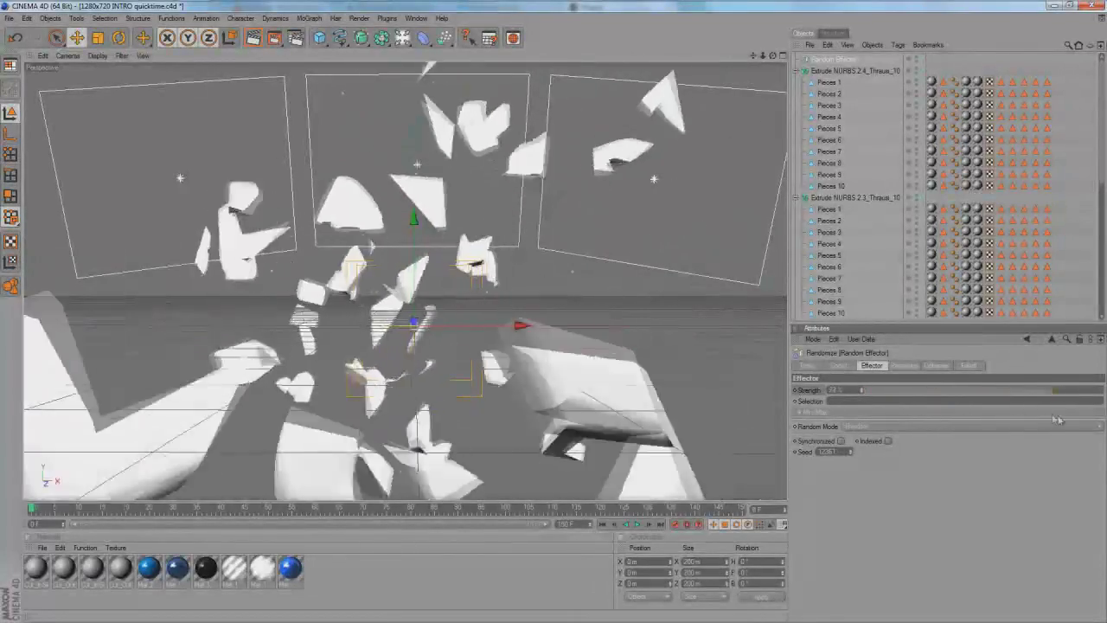
{"action": "mouse_move", "coordinate": [1054, 417]}
{"action": "left_mouse_down"}
{"action": "mouse_move", "coordinate": [1100, 430]}
{"action": "mouse_move", "coordinate": [895, 464]}
{"action": "mouse_move", "coordinate": [978, 445]}
{"action": "left_mouse_up"}
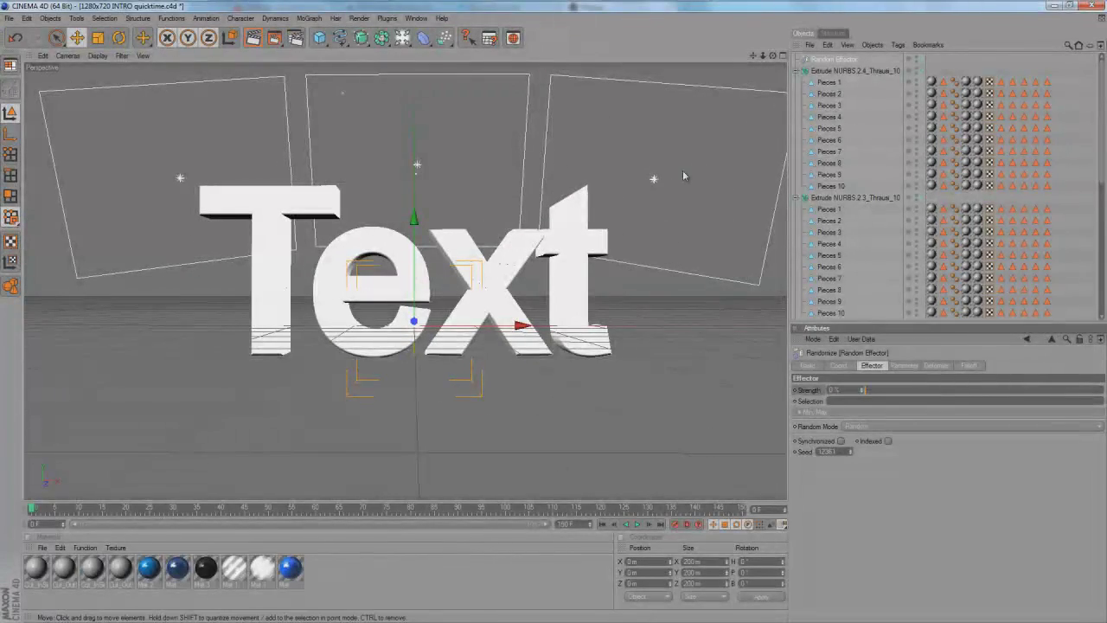
{"action": "left_click", "coordinate": [97, 573]}
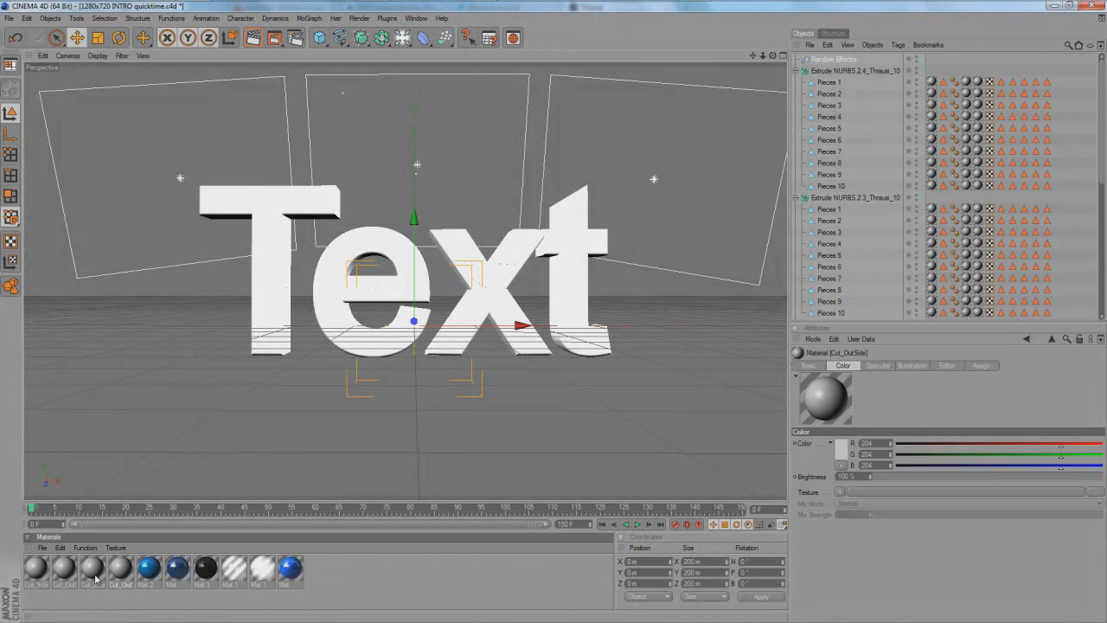
{"action": "left_click", "coordinate": [333, 585]}
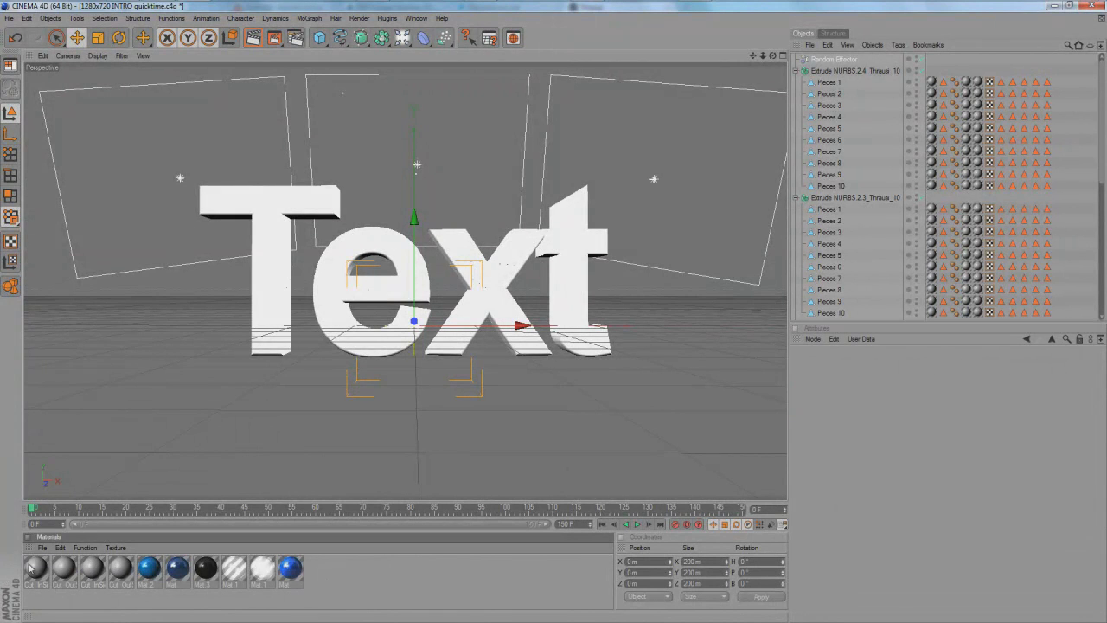
Set the Cut_OutSide material's colour to black, with R, G and B all at 0
{"action": "left_click", "coordinate": [42, 572]}
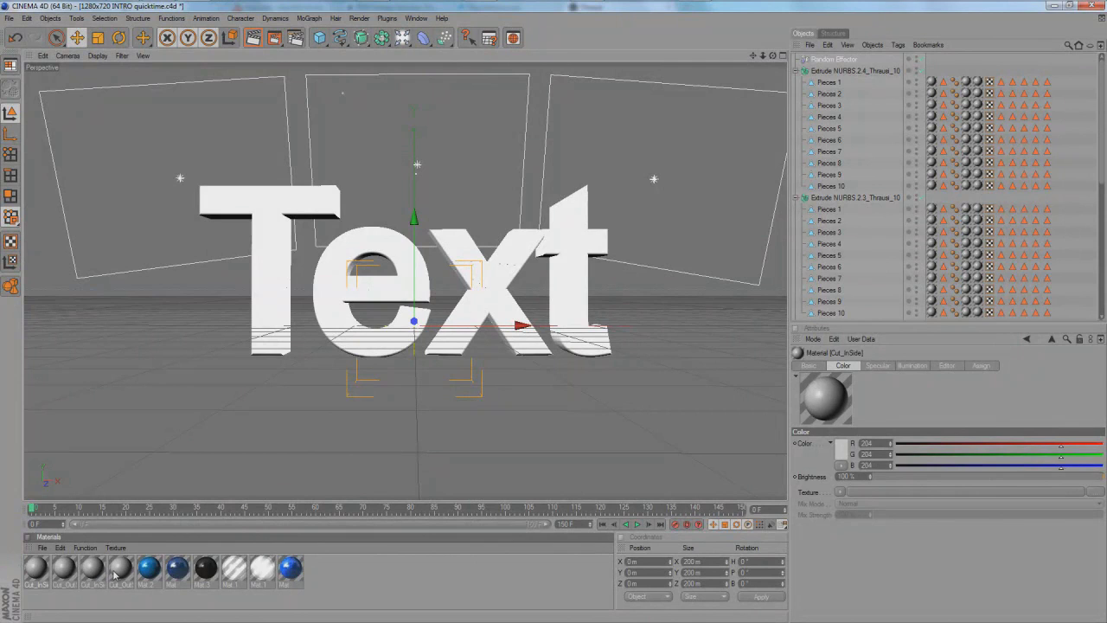
{"action": "left_click", "coordinate": [59, 596]}
{"action": "left_click", "coordinate": [27, 537]}
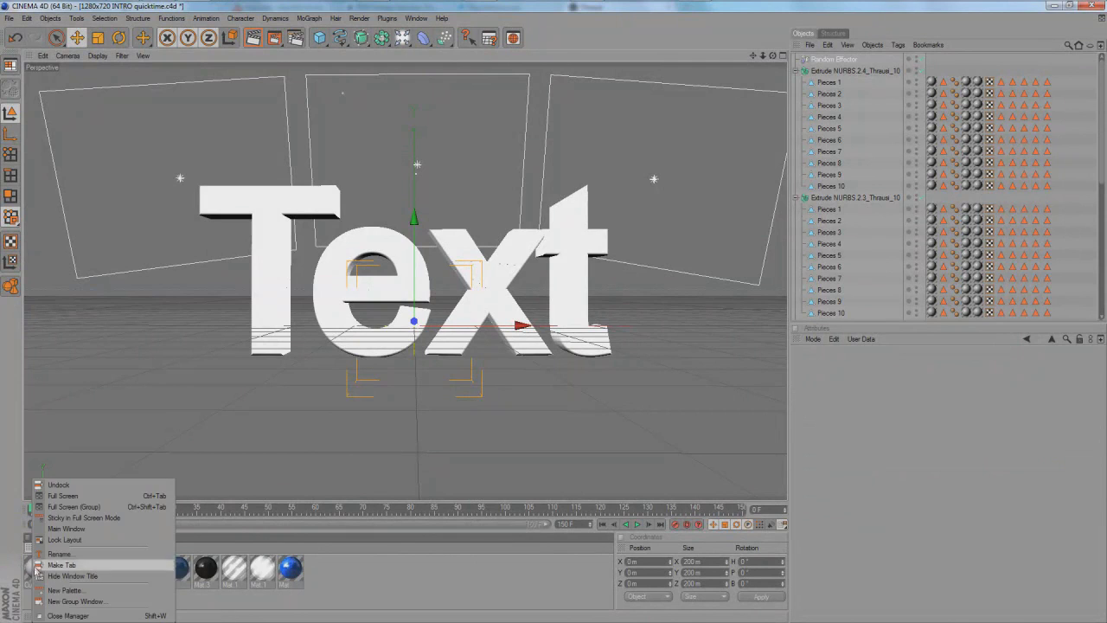
{"action": "left_click", "coordinate": [23, 596]}
{"action": "double_click", "coordinate": [59, 575]}
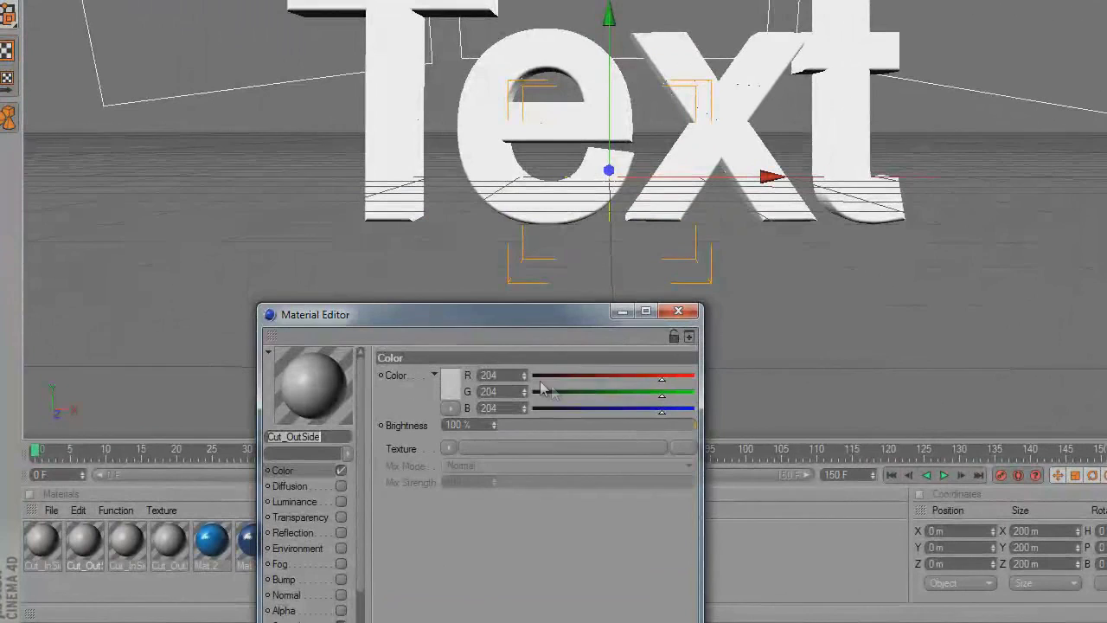
{"action": "left_click_drag", "start_coordinate": [602, 397], "coordinate": [533, 437]}
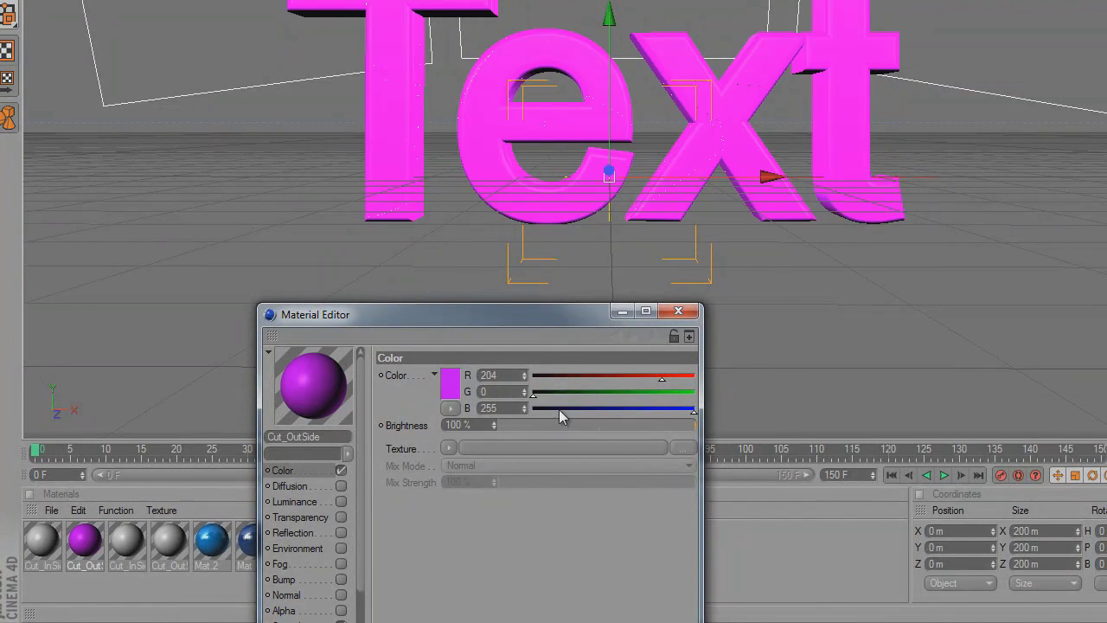
{"action": "left_click_drag", "start_coordinate": [624, 377], "coordinate": [168, 351]}
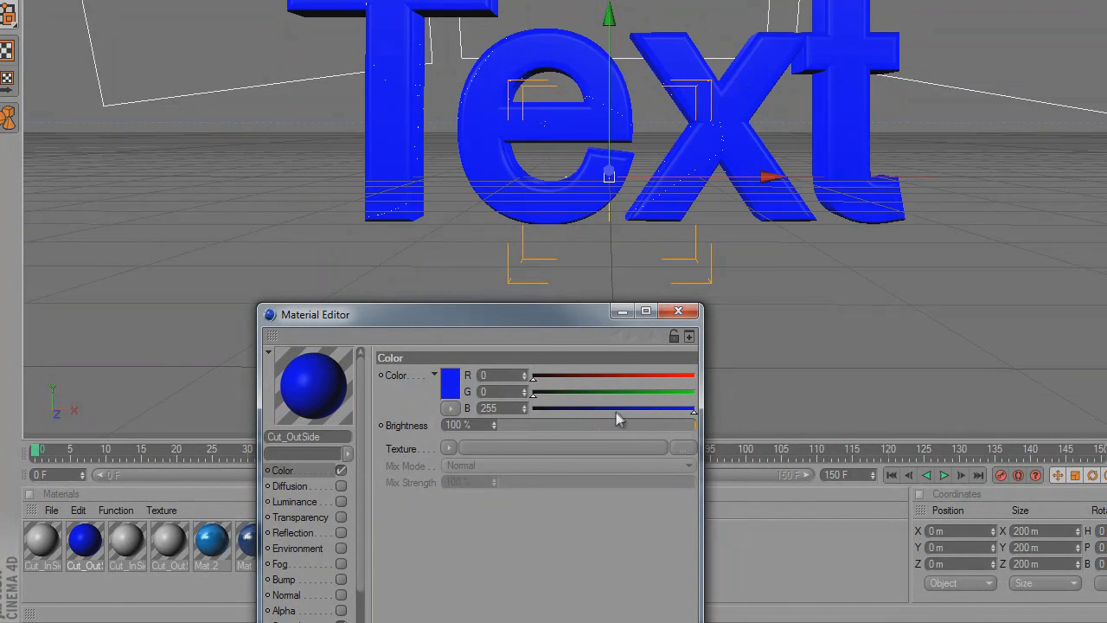
{"action": "left_click_drag", "start_coordinate": [584, 419], "coordinate": [396, 576]}
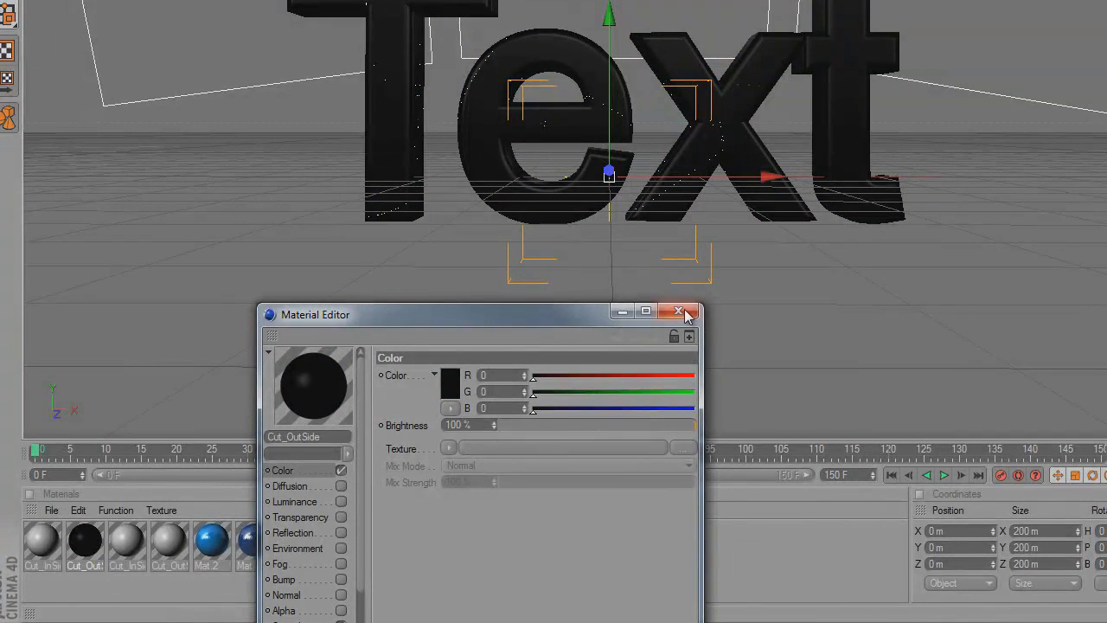
{"action": "left_click", "coordinate": [678, 310]}
Set the first Cut_InSide material's colour to pure red, R 255, G 0 and B 0
{"action": "double_click", "coordinate": [43, 544]}
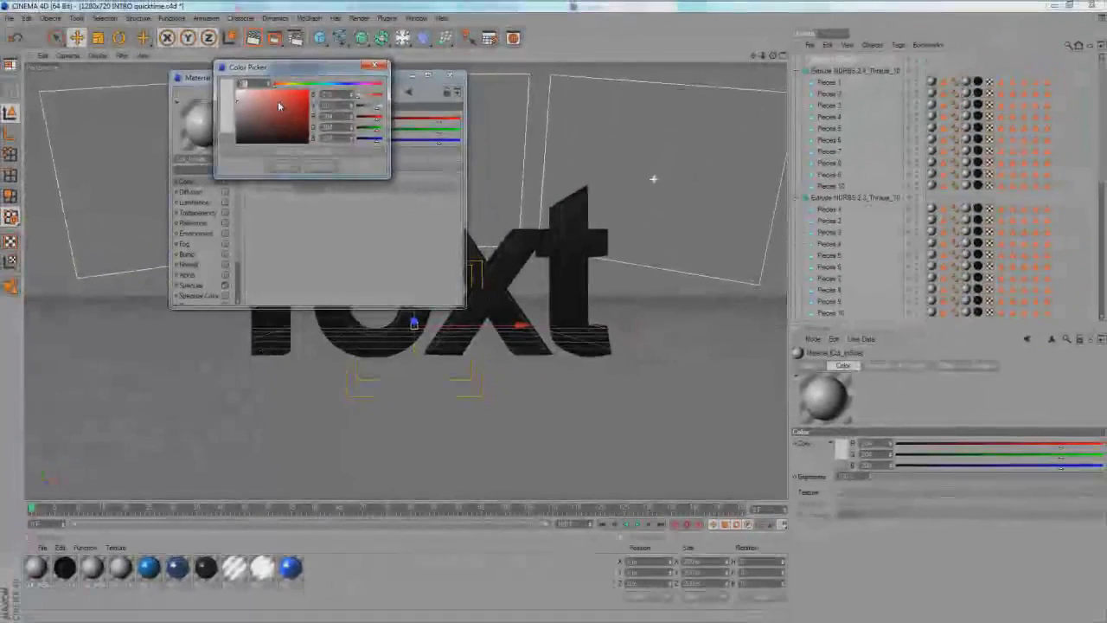
{"action": "left_click_drag", "start_coordinate": [279, 106], "coordinate": [308, 90]}
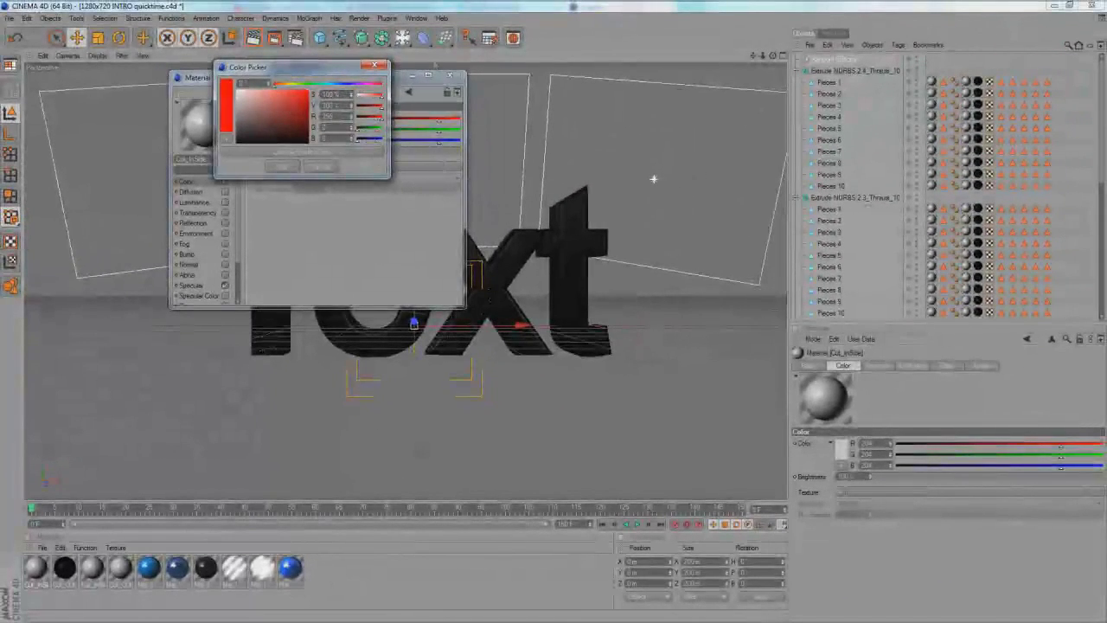
{"action": "left_click", "coordinate": [286, 168]}
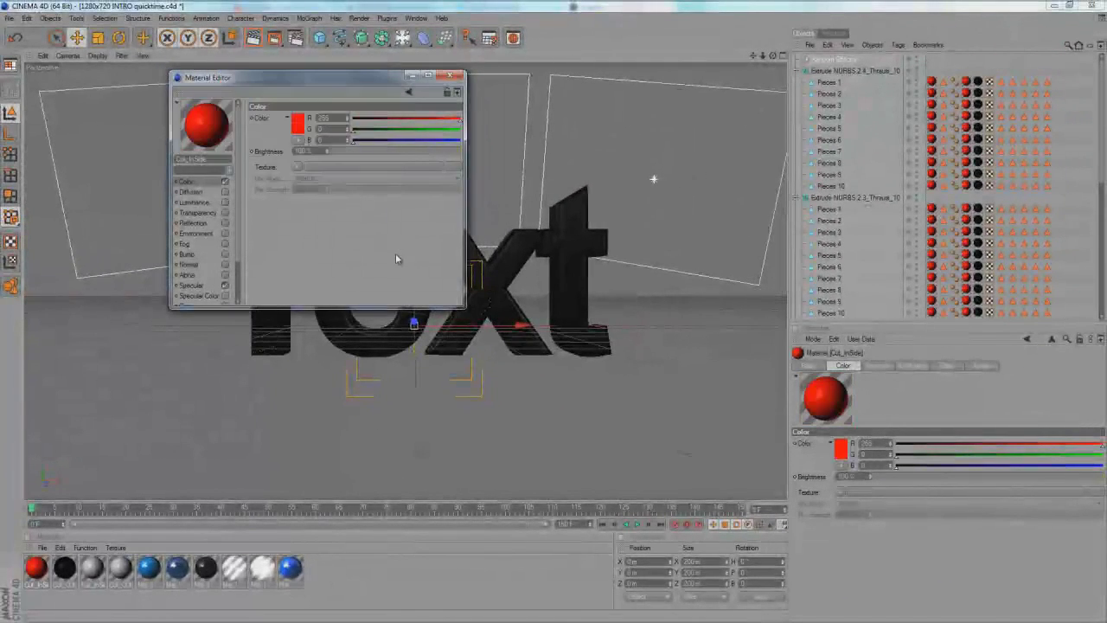
{"action": "left_click", "coordinate": [450, 74]}
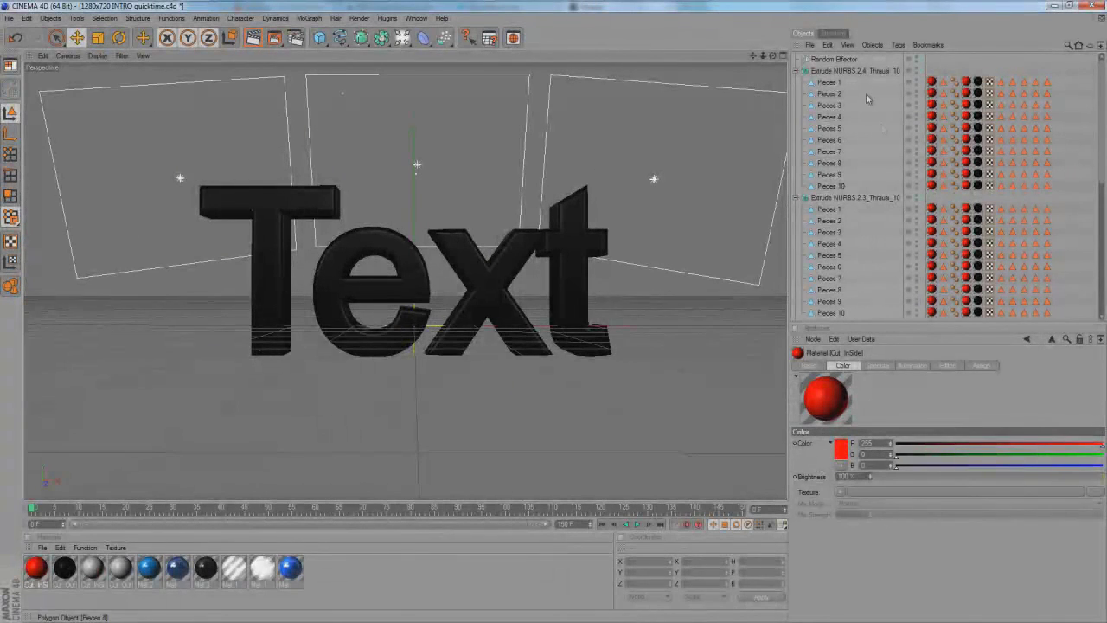
Preview the coloured pieces by varying the Random Effector's Strength, ending at 0%
{"action": "left_click", "coordinate": [853, 60]}
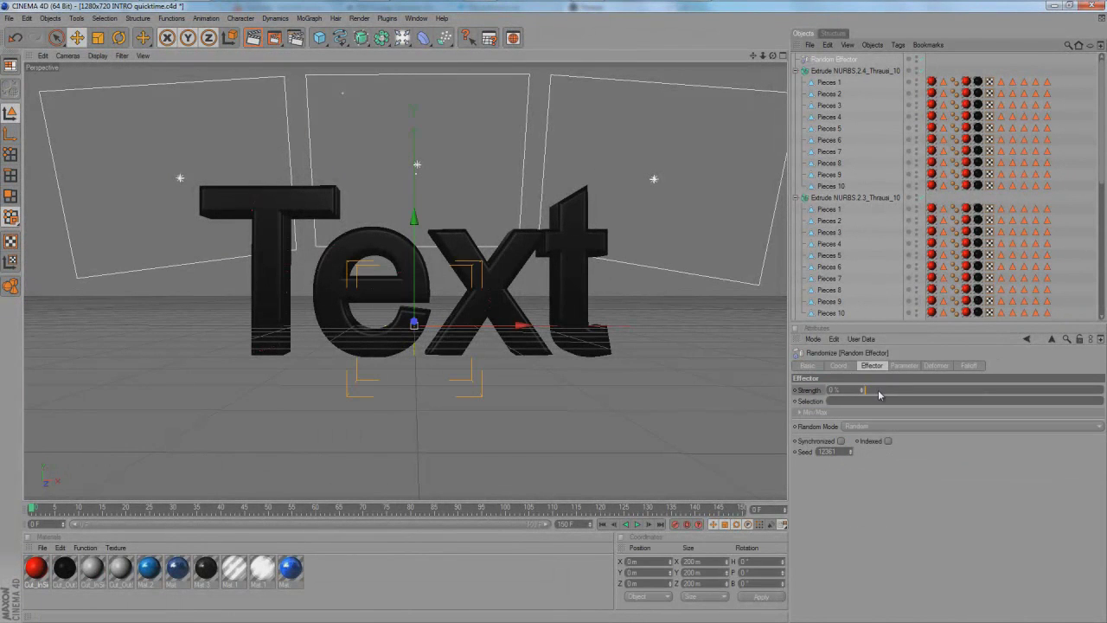
{"action": "mouse_move", "coordinate": [879, 395]}
{"action": "left_mouse_down"}
{"action": "mouse_move", "coordinate": [960, 401]}
{"action": "mouse_move", "coordinate": [860, 405]}
{"action": "left_mouse_up"}
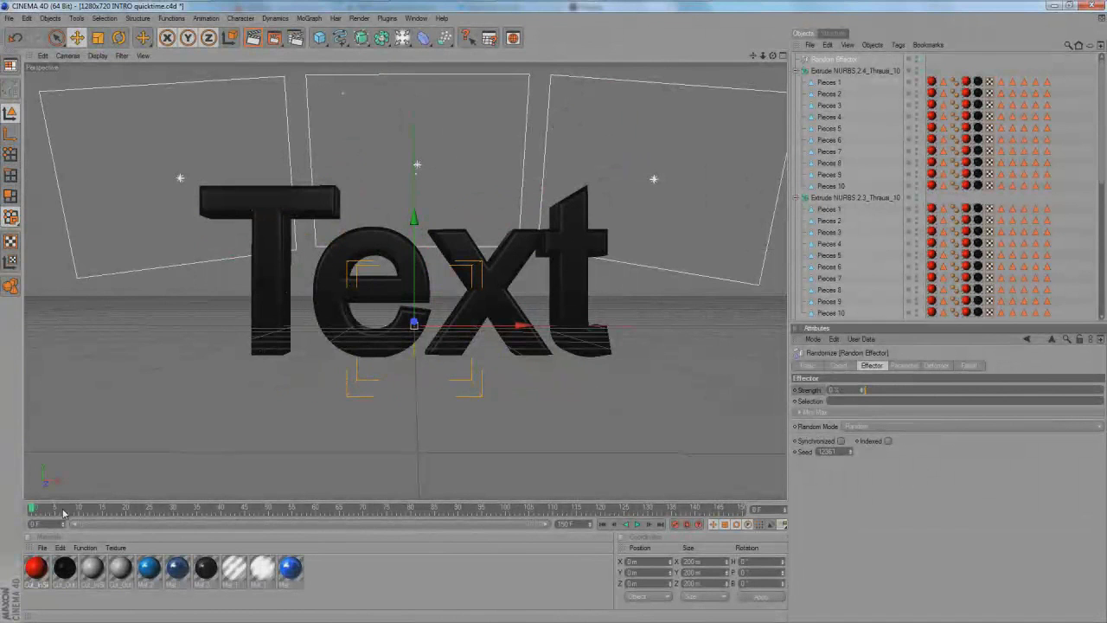
Switch to the other open 1280x720 INTRO quicktime project, play its finished animation from frame 0, and return to the working project
{"action": "left_click", "coordinate": [416, 19]}
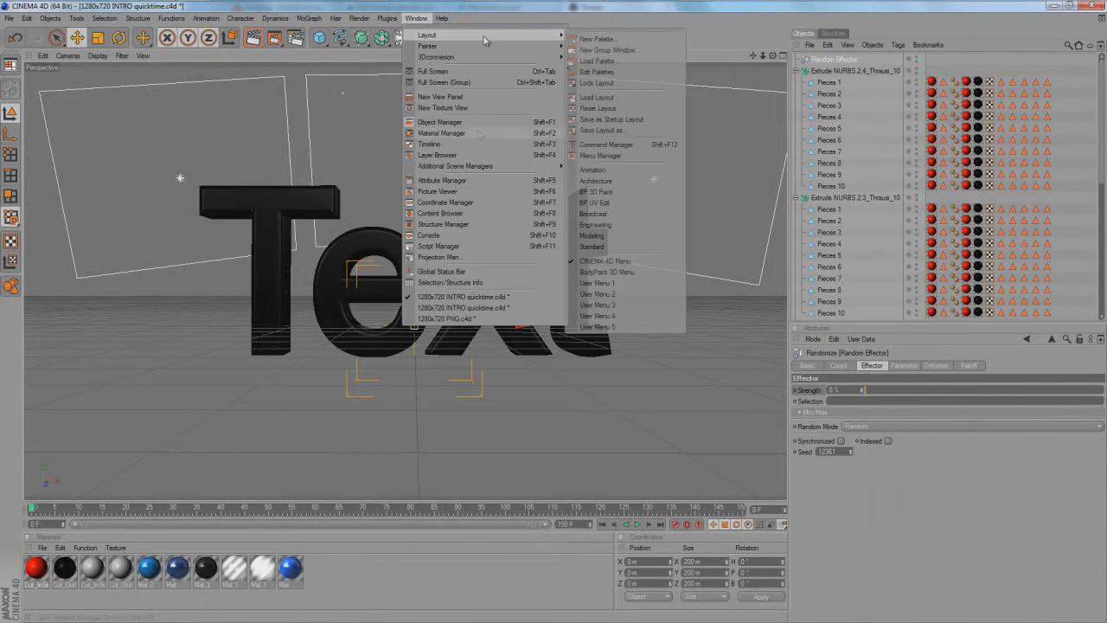
{"action": "left_click", "coordinate": [477, 309]}
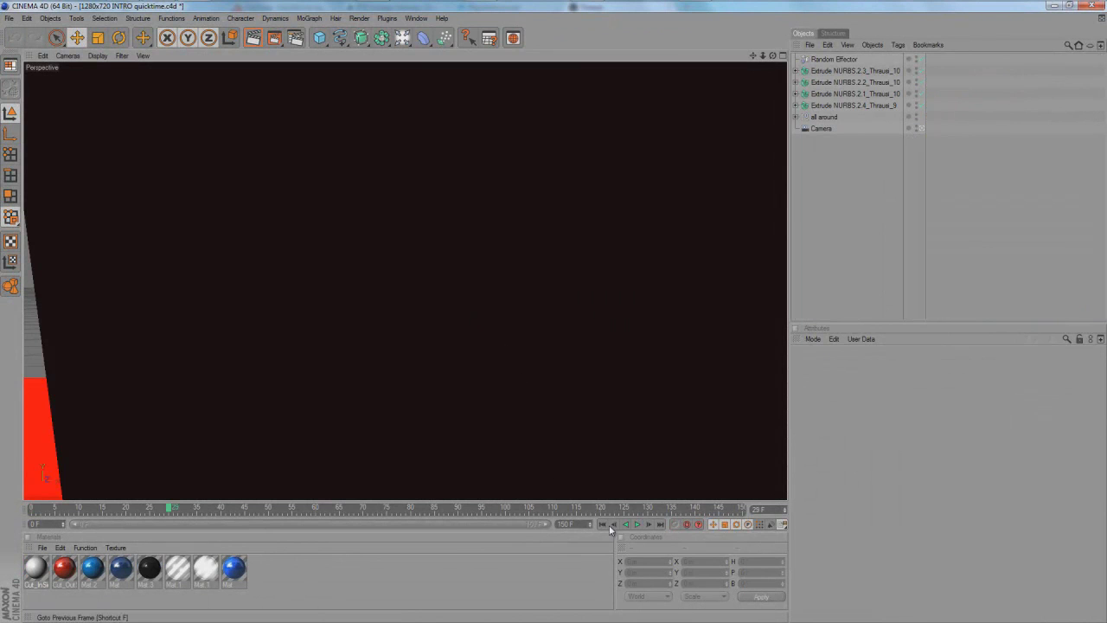
{"action": "left_click_drag", "start_coordinate": [146, 508], "coordinate": [24, 494]}
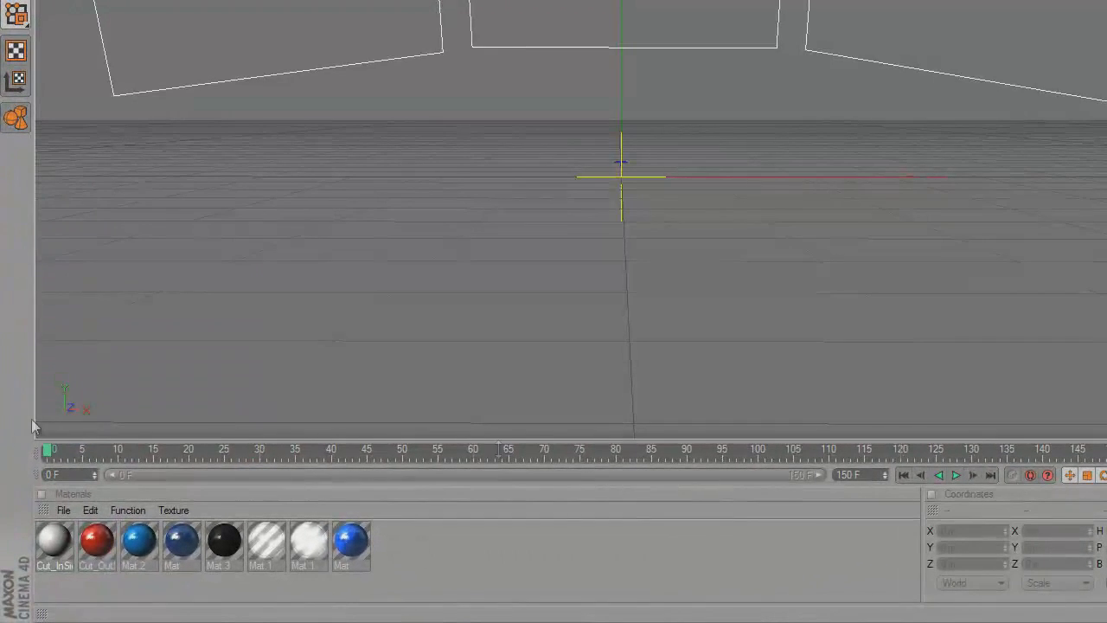
{"action": "left_click", "coordinate": [956, 479]}
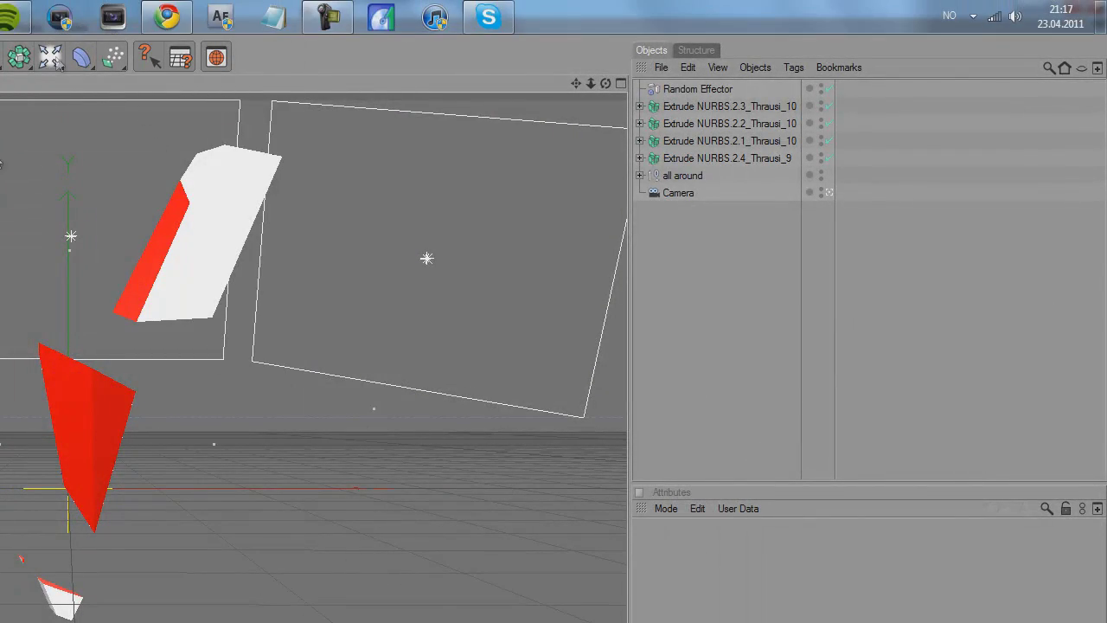
{"action": "left_click", "coordinate": [73, 27]}
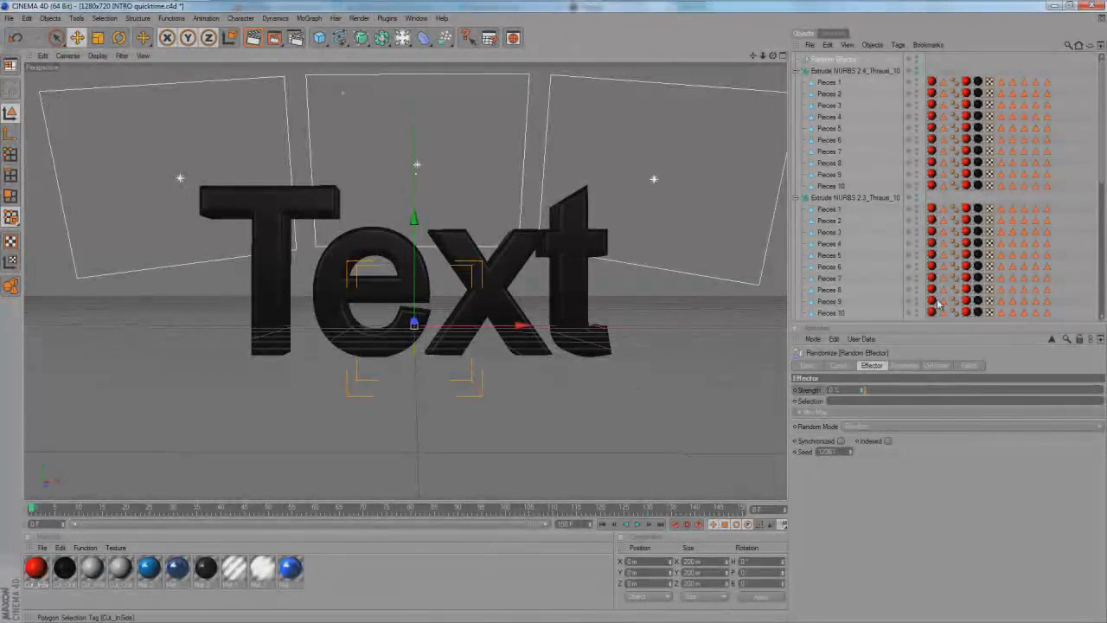
Leave the scene camera's view and collapse the four Extrude NURBS Thrausi groups in the object hierarchy
{"action": "scroll", "coordinate": [862, 227], "scroll_direction": "down", "scroll_amount": 5}
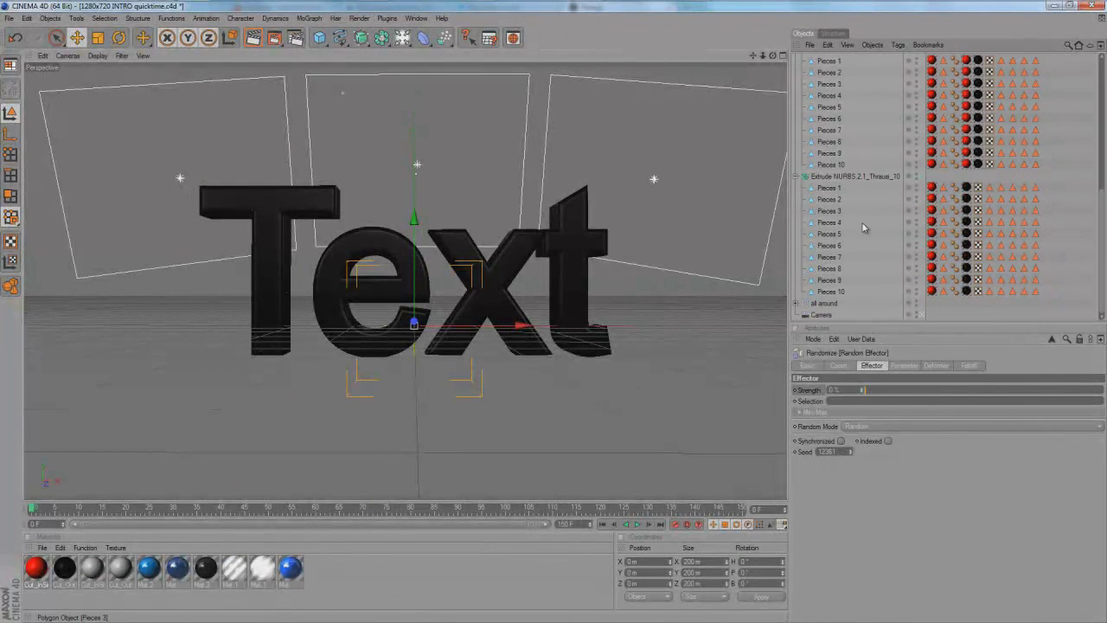
{"action": "left_click", "coordinate": [920, 315]}
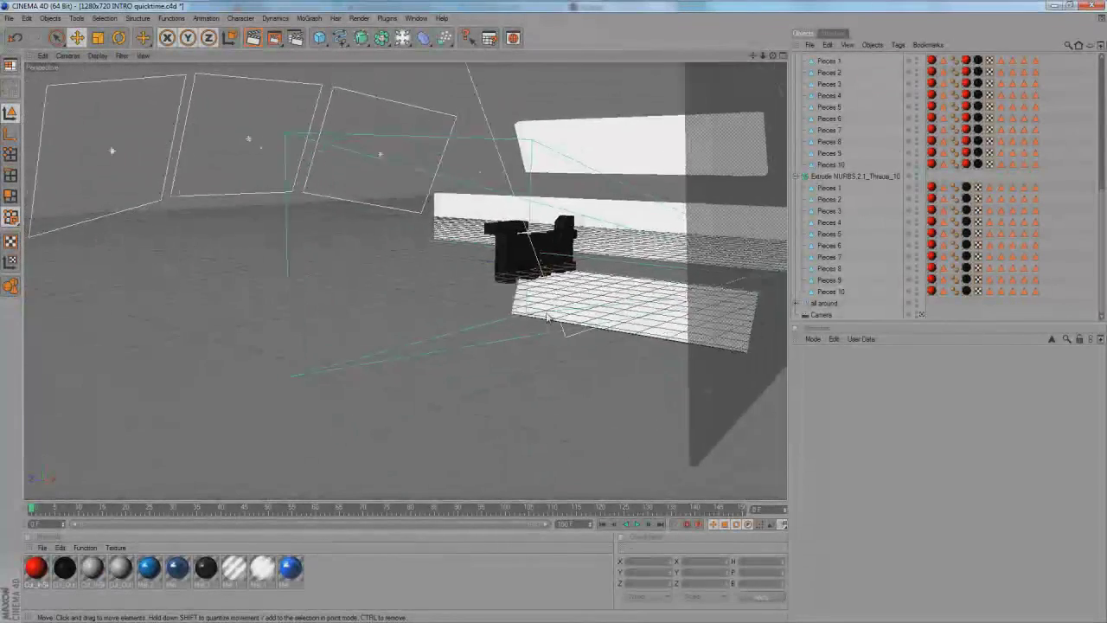
{"action": "scroll", "coordinate": [845, 154], "scroll_direction": "up", "scroll_amount": 5}
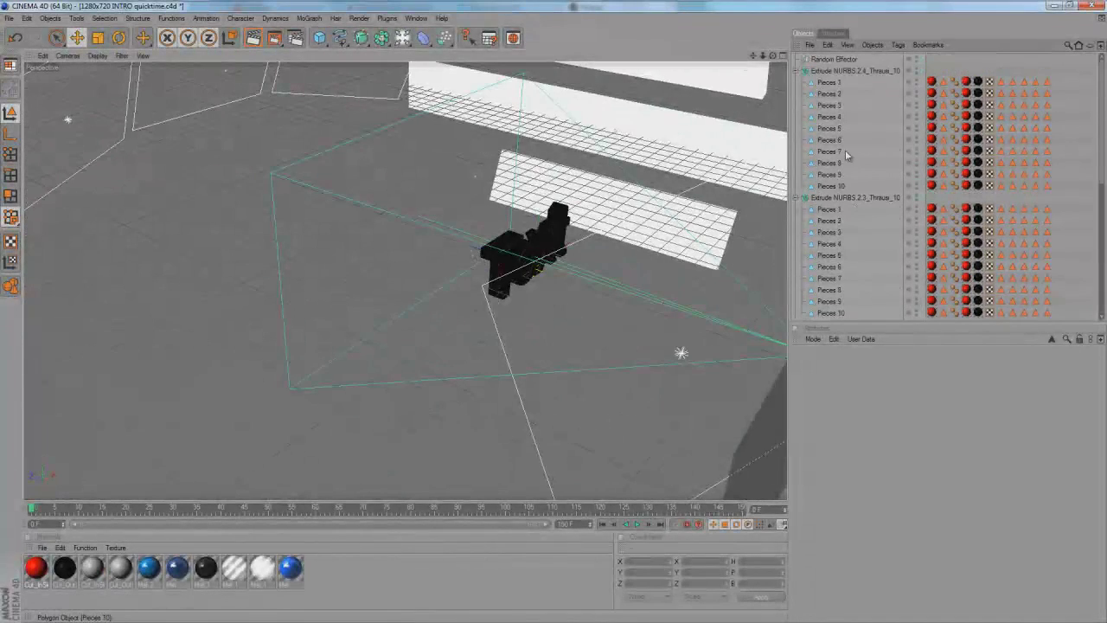
{"action": "left_click", "coordinate": [799, 71]}
{"action": "left_click", "coordinate": [797, 82]}
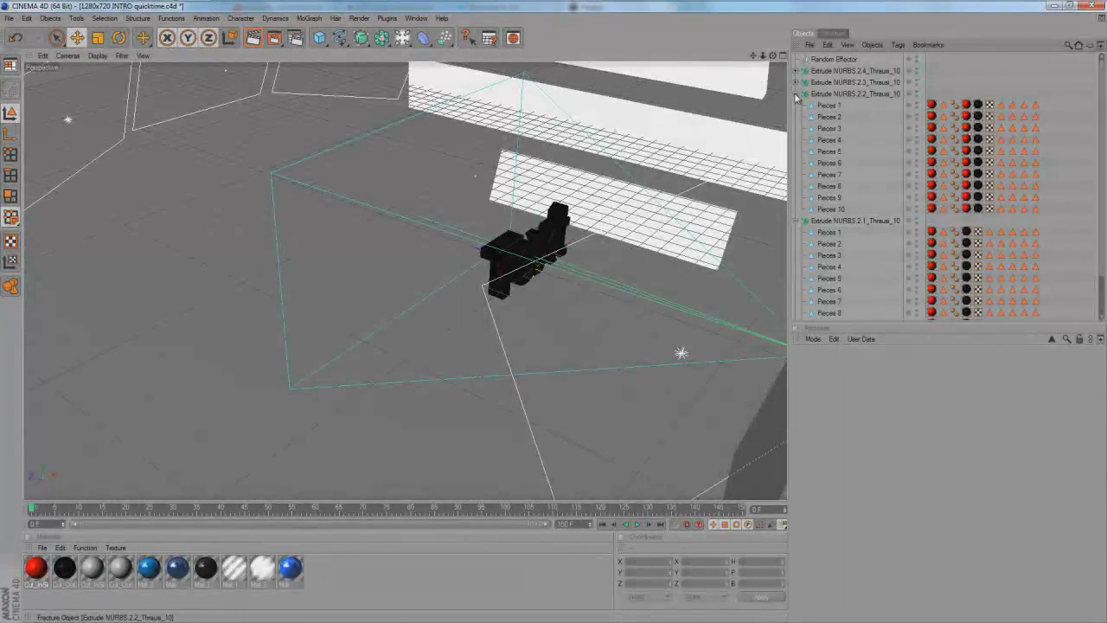
{"action": "left_click", "coordinate": [797, 93]}
{"action": "left_click", "coordinate": [795, 104]}
Select all four Thrausi text groups, move them along Z to about -1421 m, and keyframe that position at frame 0
{"action": "left_click", "coordinate": [853, 104]}
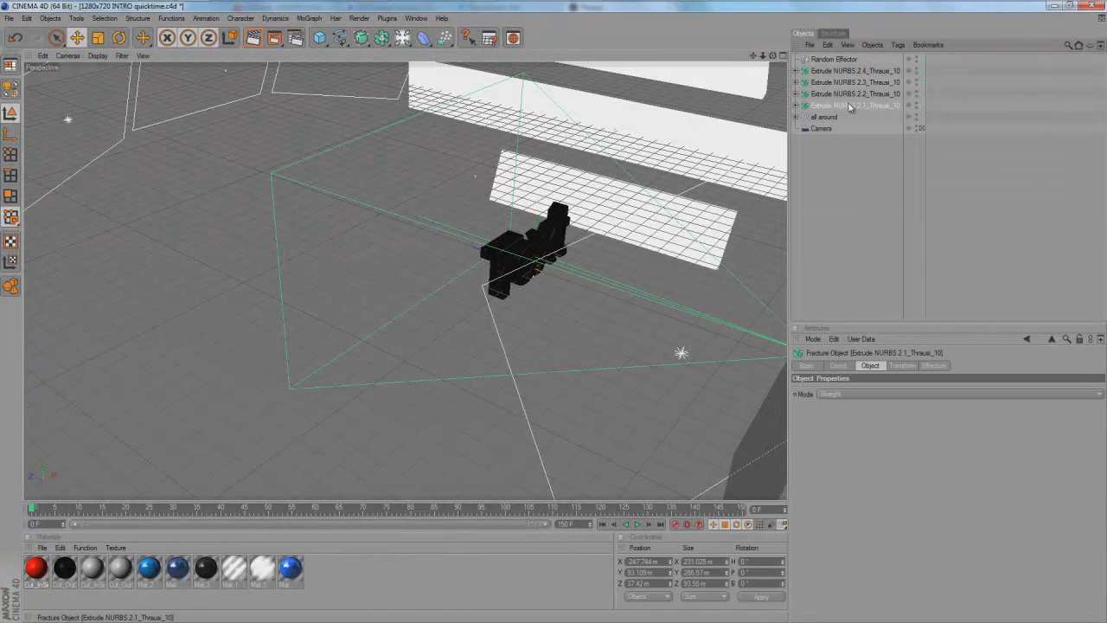
{"action": "left_click", "coordinate": [854, 70], "text": "shift"}
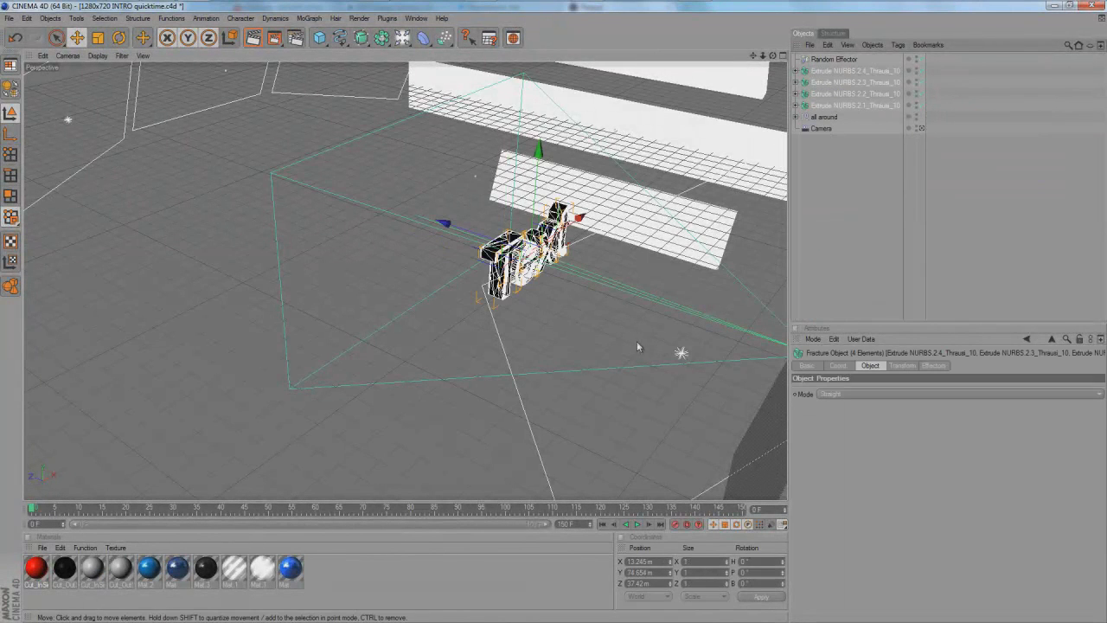
{"action": "left_click_drag", "start_coordinate": [636, 341], "coordinate": [446, 418], "text": "alt"}
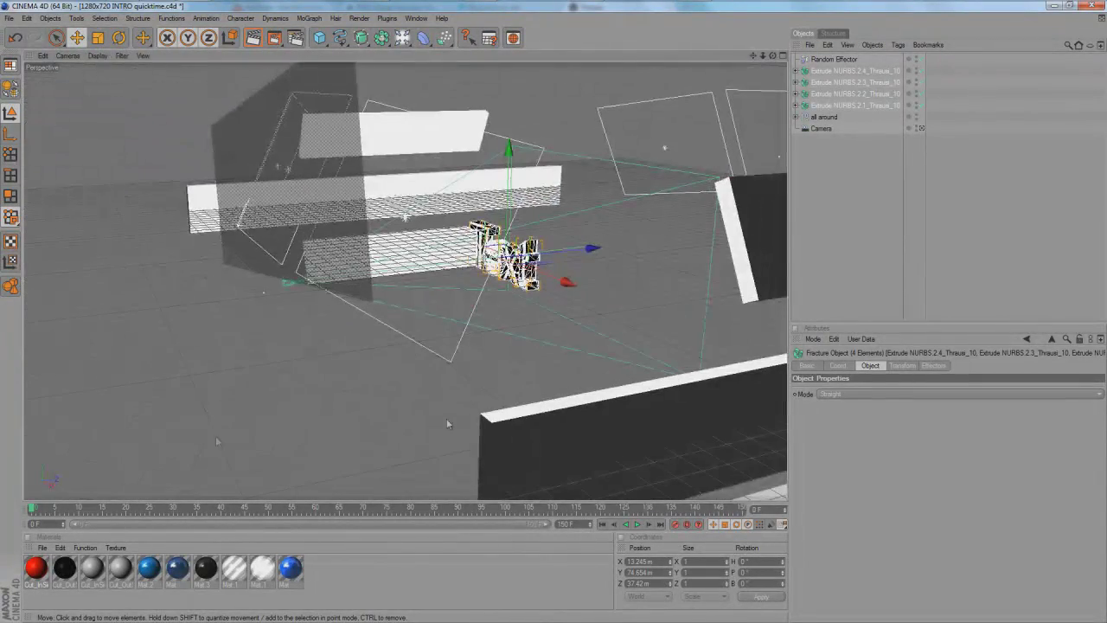
{"action": "left_click_drag", "start_coordinate": [568, 256], "coordinate": [545, 321]}
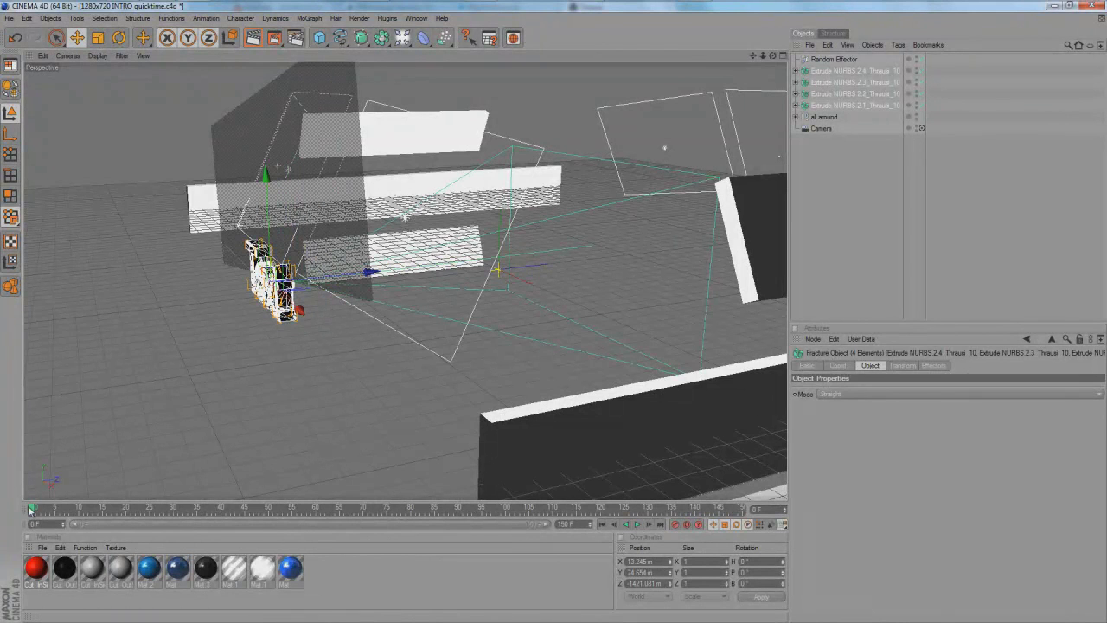
At frame 30, move the four text groups along Z to about -278 m and record a keyframe
{"action": "left_click_drag", "start_coordinate": [30, 510], "coordinate": [147, 509]}
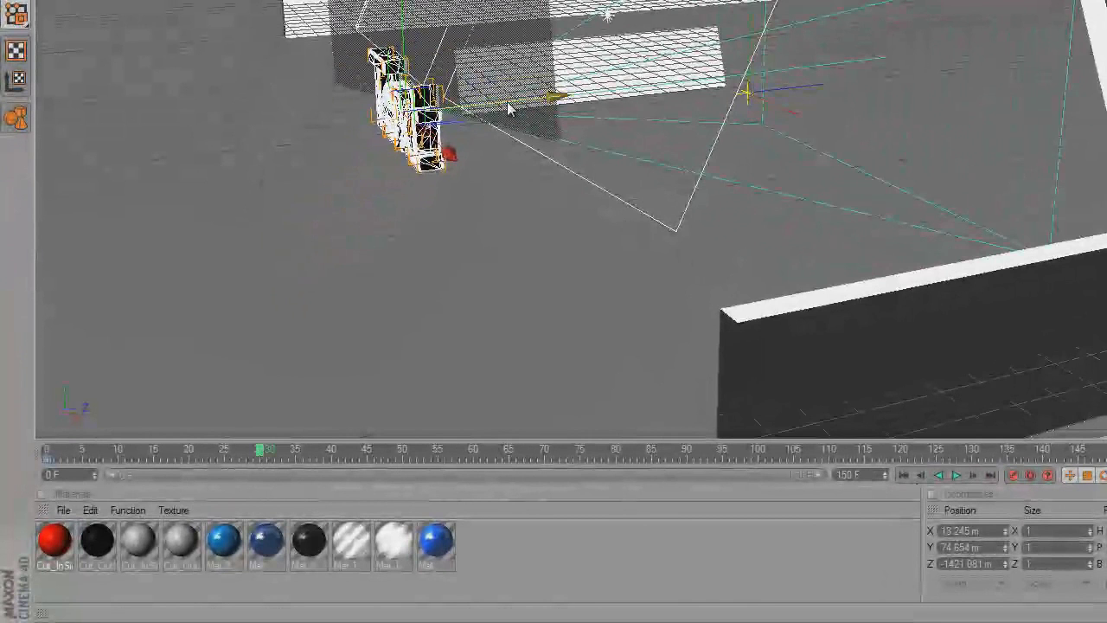
{"action": "left_click_drag", "start_coordinate": [508, 108], "coordinate": [838, 159]}
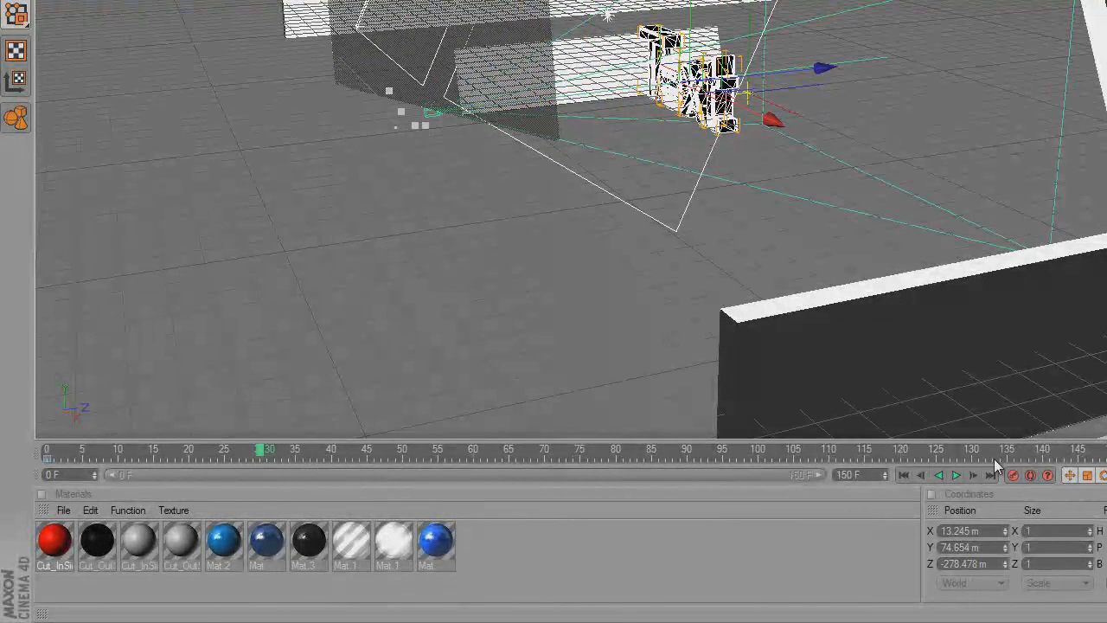
{"action": "left_click", "coordinate": [1013, 475]}
At frame 90, move the four text groups along Z to about 11 m and record a keyframe
{"action": "mouse_move", "coordinate": [259, 453]}
{"action": "left_mouse_down"}
{"action": "mouse_move", "coordinate": [406, 445]}
{"action": "mouse_move", "coordinate": [612, 458]}
{"action": "left_mouse_up"}
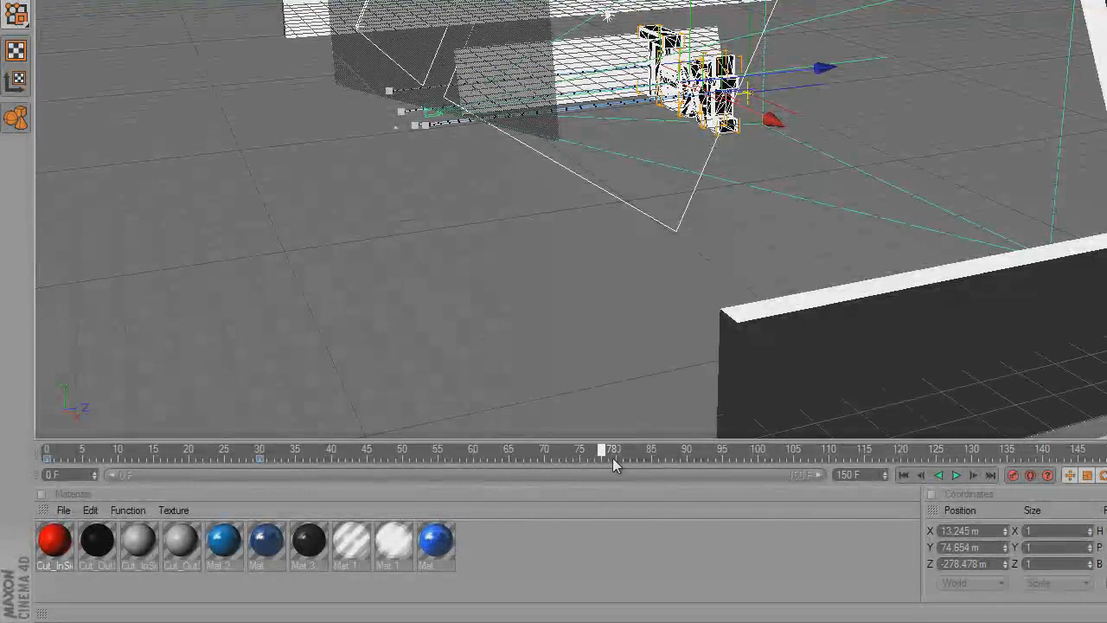
{"action": "left_click_drag", "start_coordinate": [684, 458], "coordinate": [688, 457]}
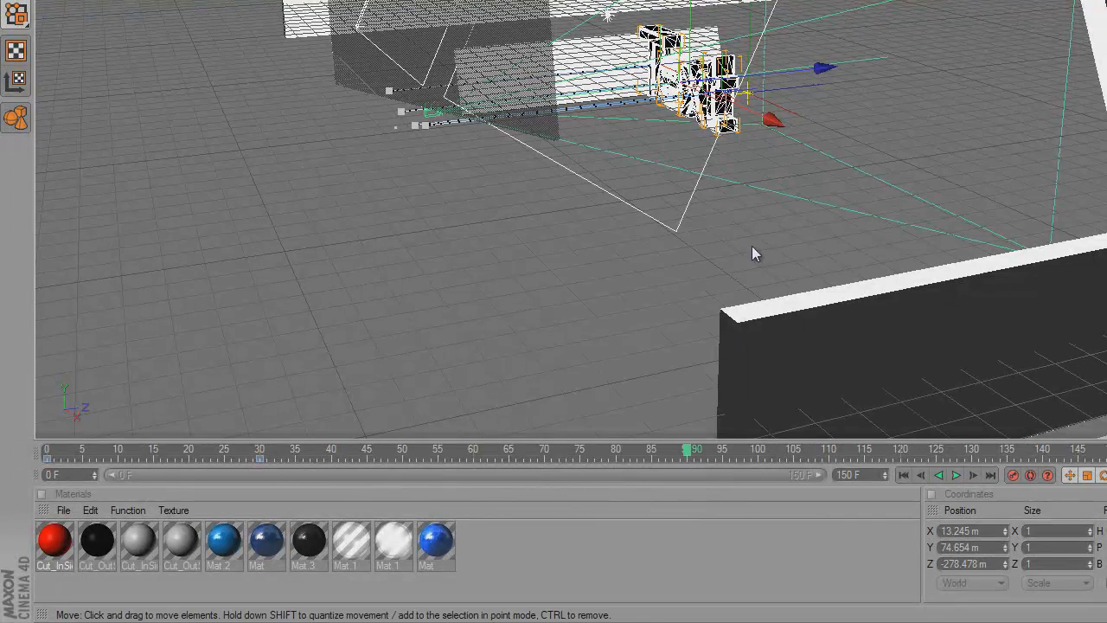
{"action": "left_click_drag", "start_coordinate": [773, 71], "coordinate": [839, 161]}
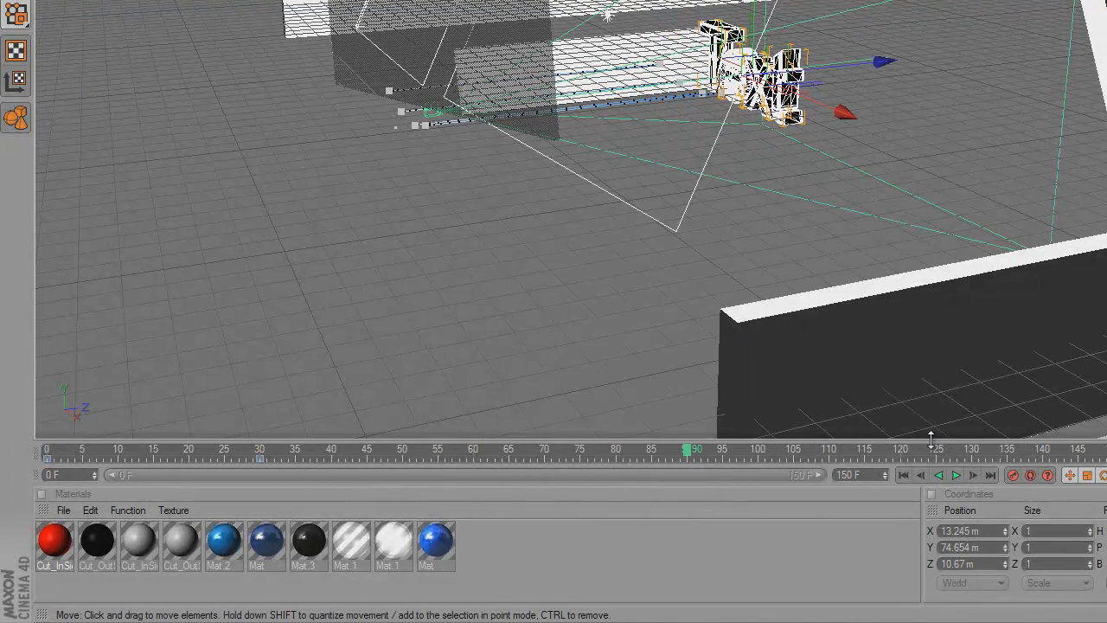
{"action": "left_click", "coordinate": [1012, 476]}
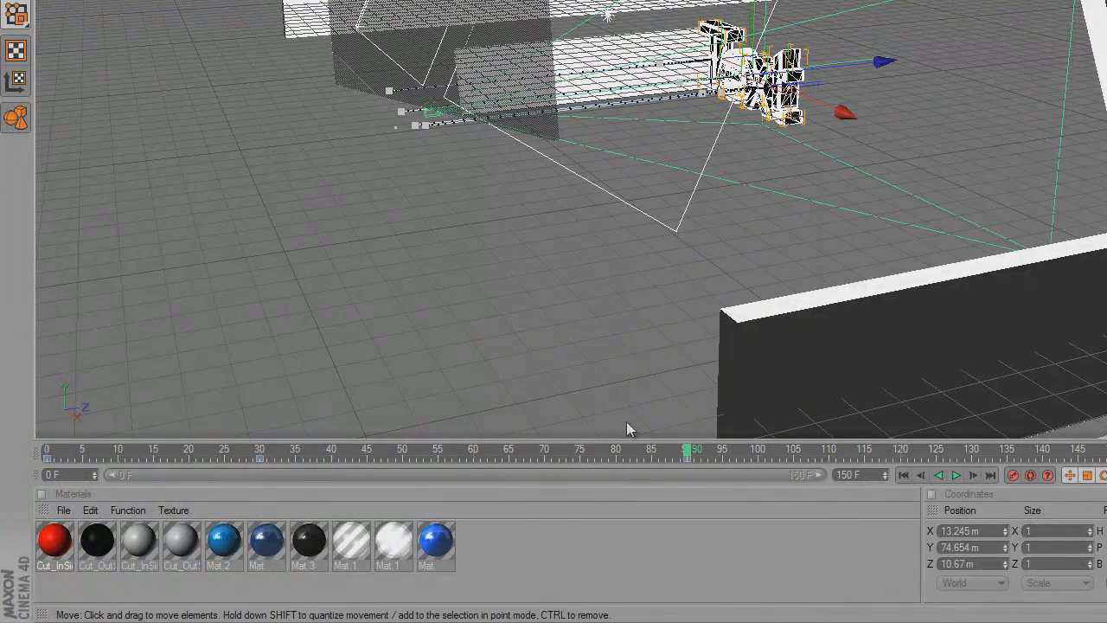
Record a keyframe for the Random Effector's Strength of 0% at frame 90
{"action": "left_click_drag", "start_coordinate": [685, 448], "coordinate": [846, 484]}
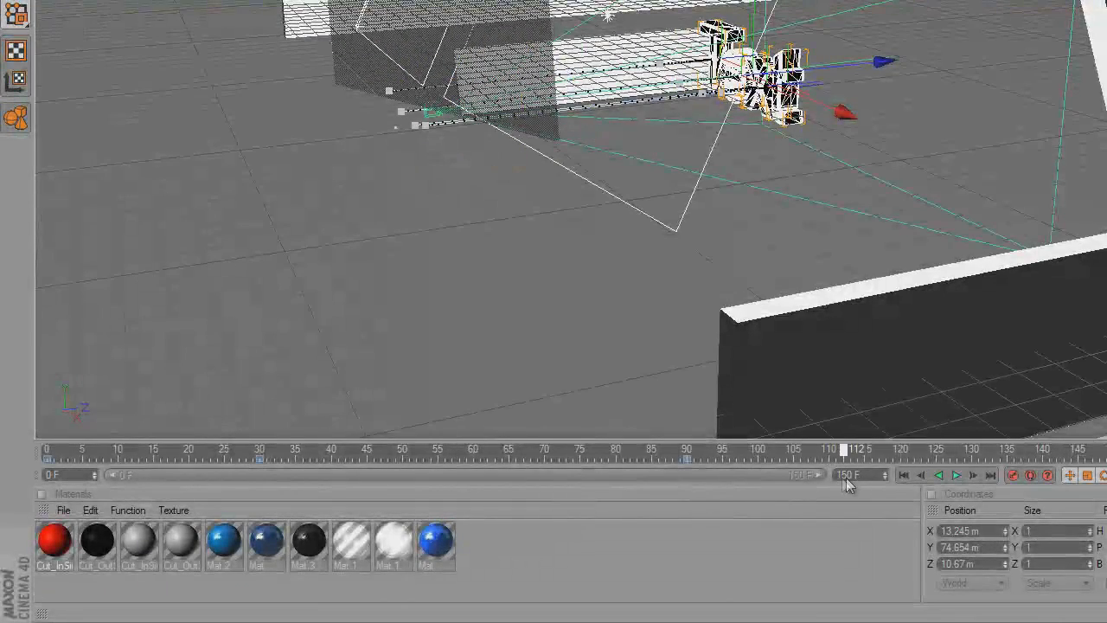
{"action": "left_click_drag", "start_coordinate": [719, 490], "coordinate": [834, 468]}
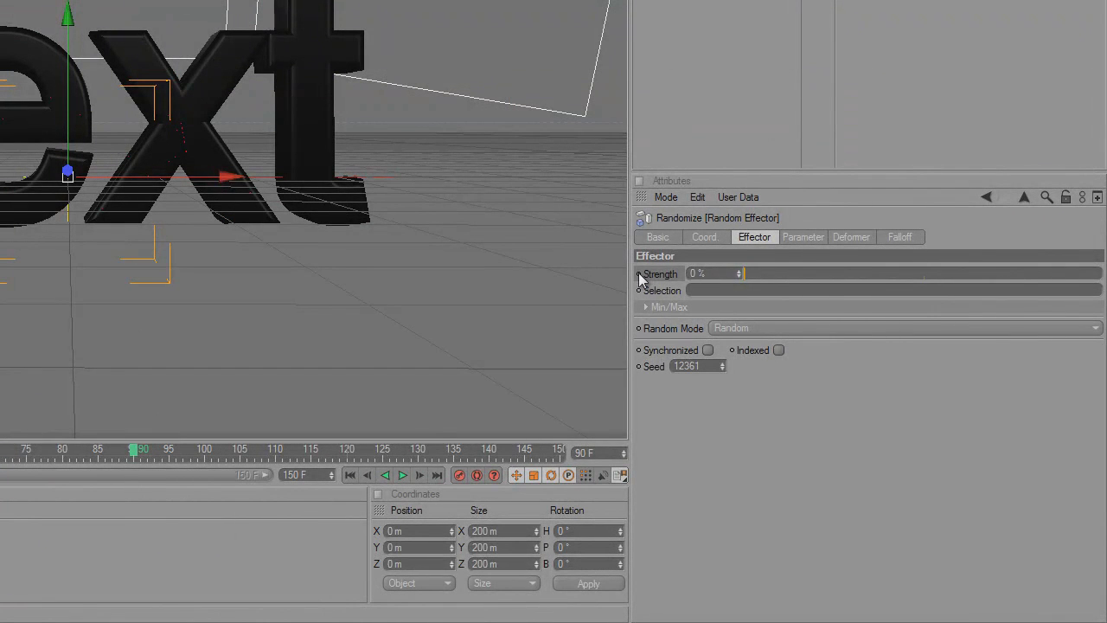
{"action": "right_click", "coordinate": [640, 276]}
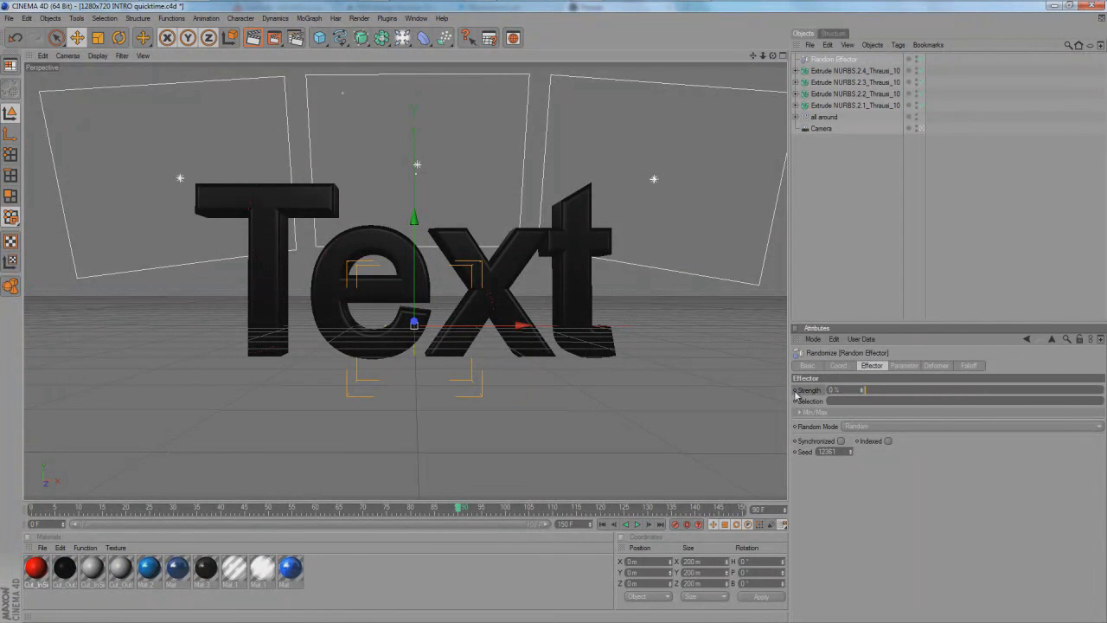
{"action": "right_click", "coordinate": [795, 395]}
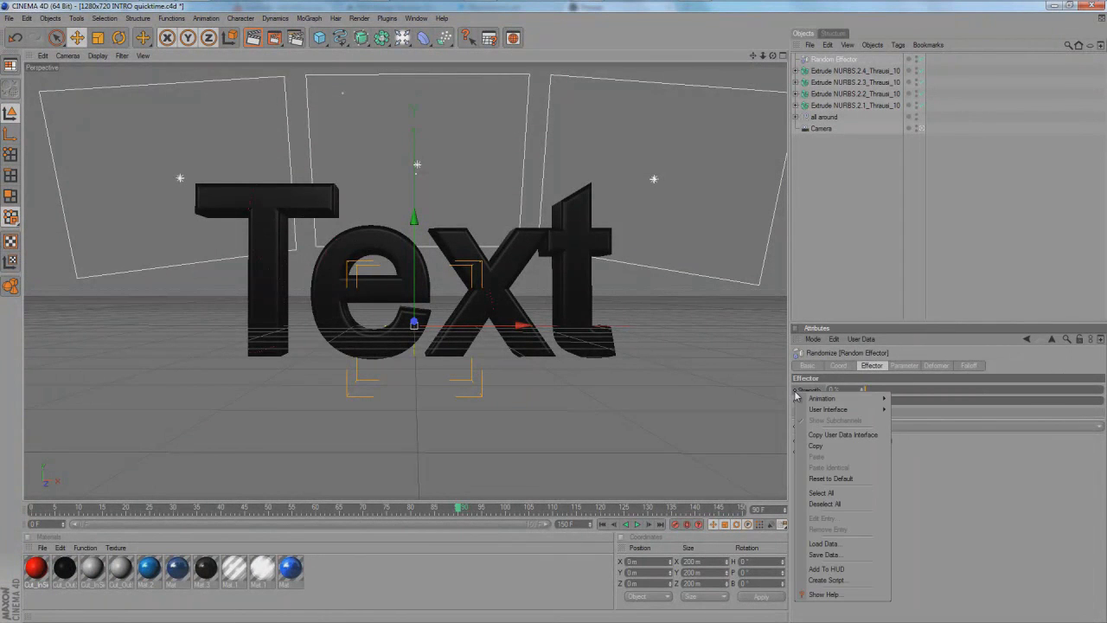
{"action": "left_click", "coordinate": [794, 393]}
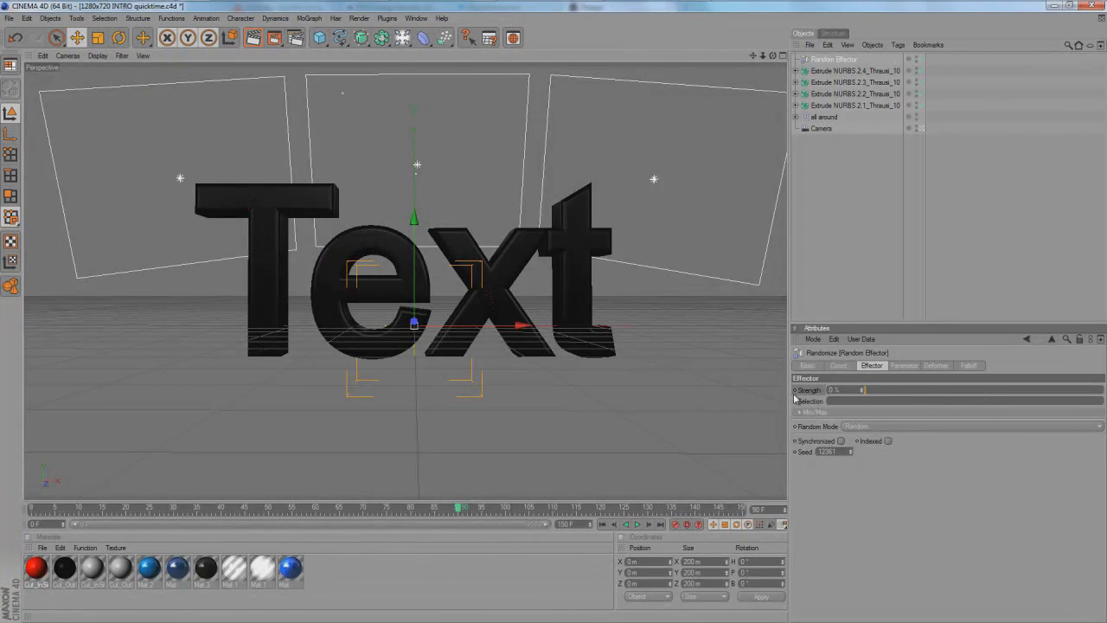
{"action": "right_click", "coordinate": [796, 398]}
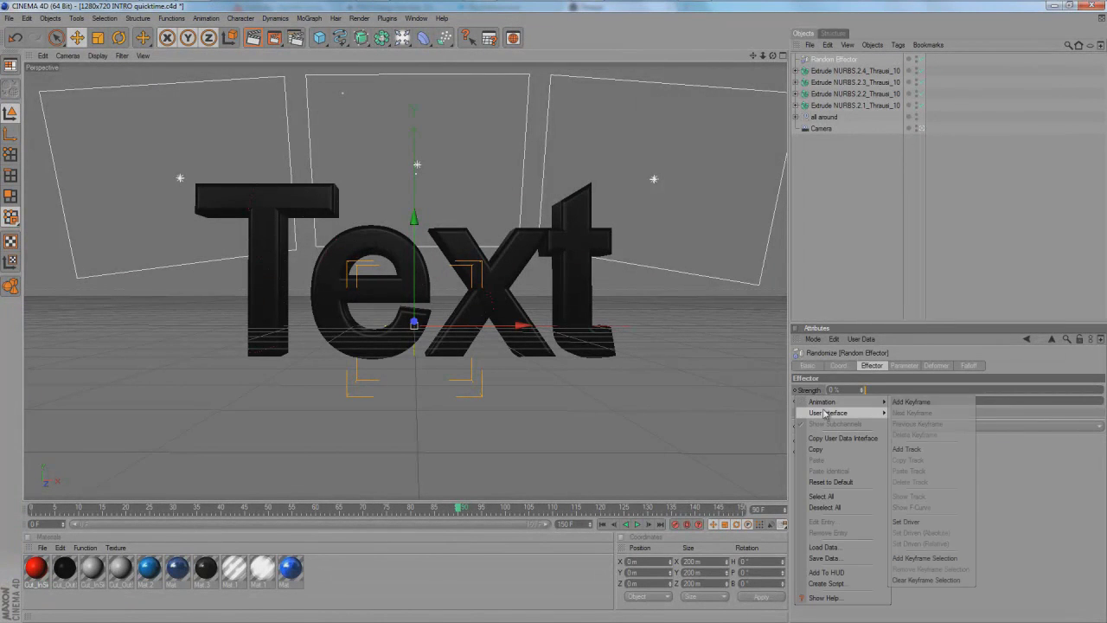
{"action": "left_click", "coordinate": [915, 406]}
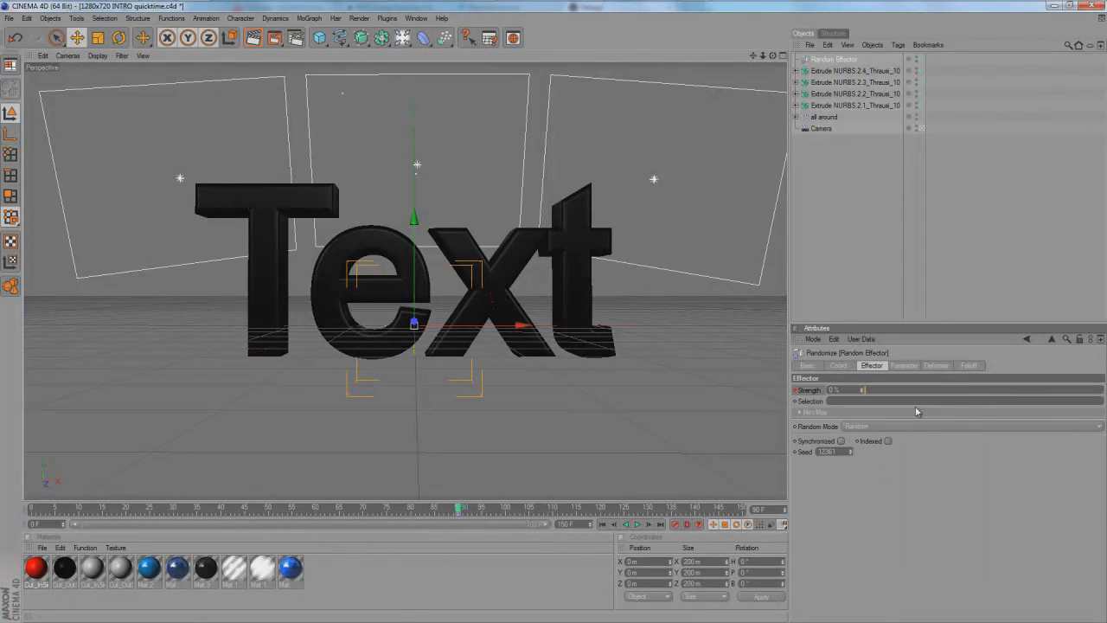
At frame 105, set the Random Effector's Strength to 67% and add a keyframe for it
{"action": "left_click_drag", "start_coordinate": [456, 512], "coordinate": [497, 515]}
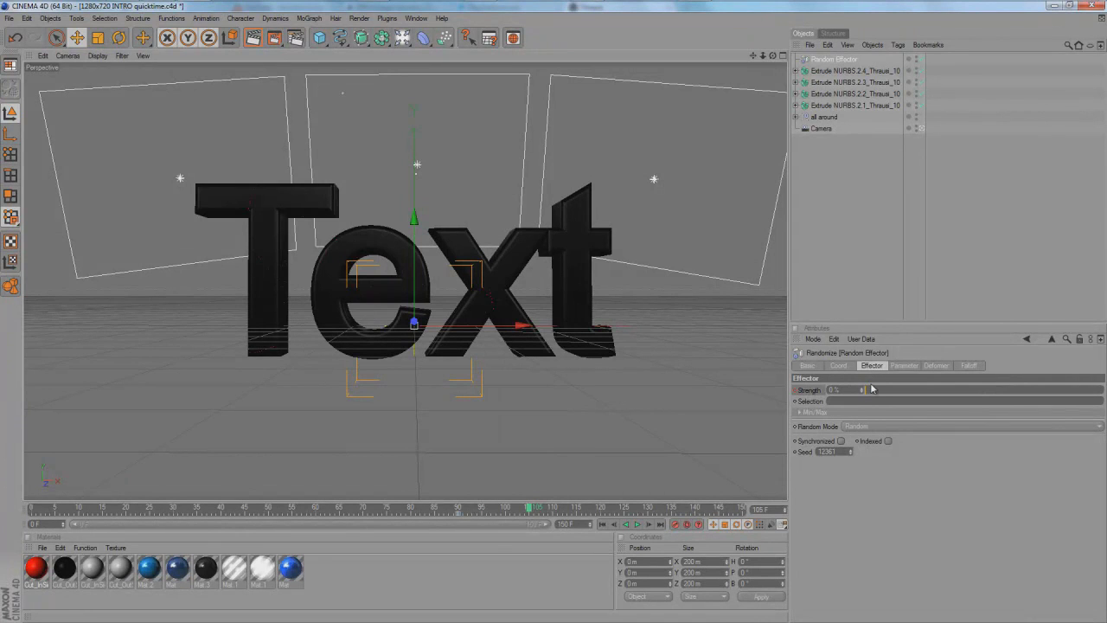
{"action": "left_click_drag", "start_coordinate": [872, 389], "coordinate": [1026, 397]}
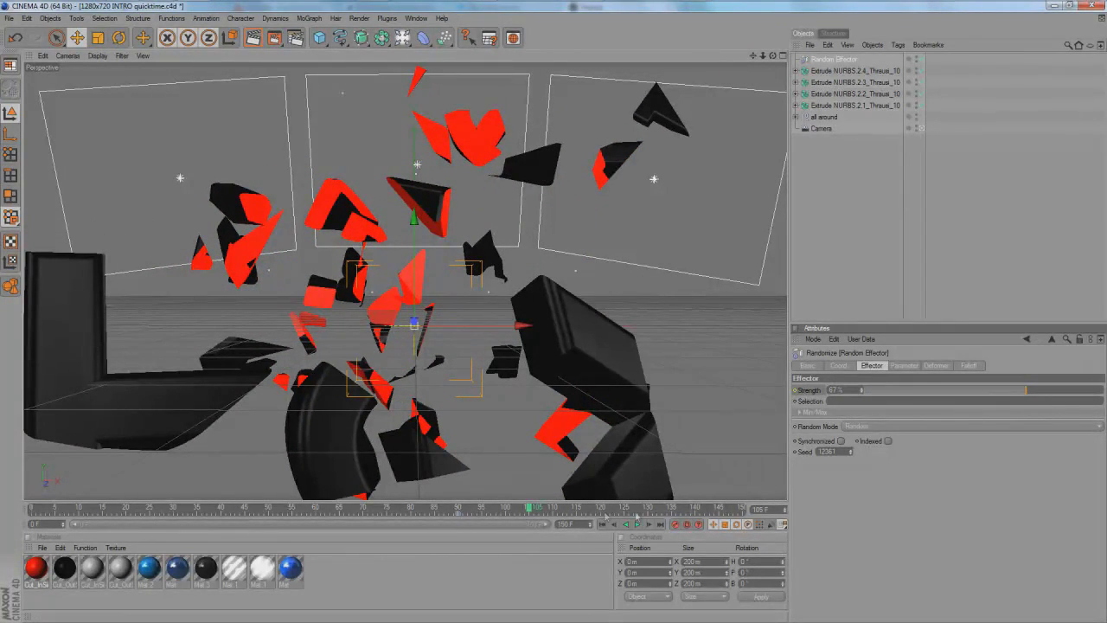
{"action": "right_click", "coordinate": [795, 393]}
{"action": "mouse_move", "coordinate": [830, 403]}
{"action": "left_click", "coordinate": [917, 404]}
At frame 150, raise the Random Effector's Strength to 100% and add a keyframe for it
{"action": "left_click_drag", "start_coordinate": [533, 510], "coordinate": [558, 516]}
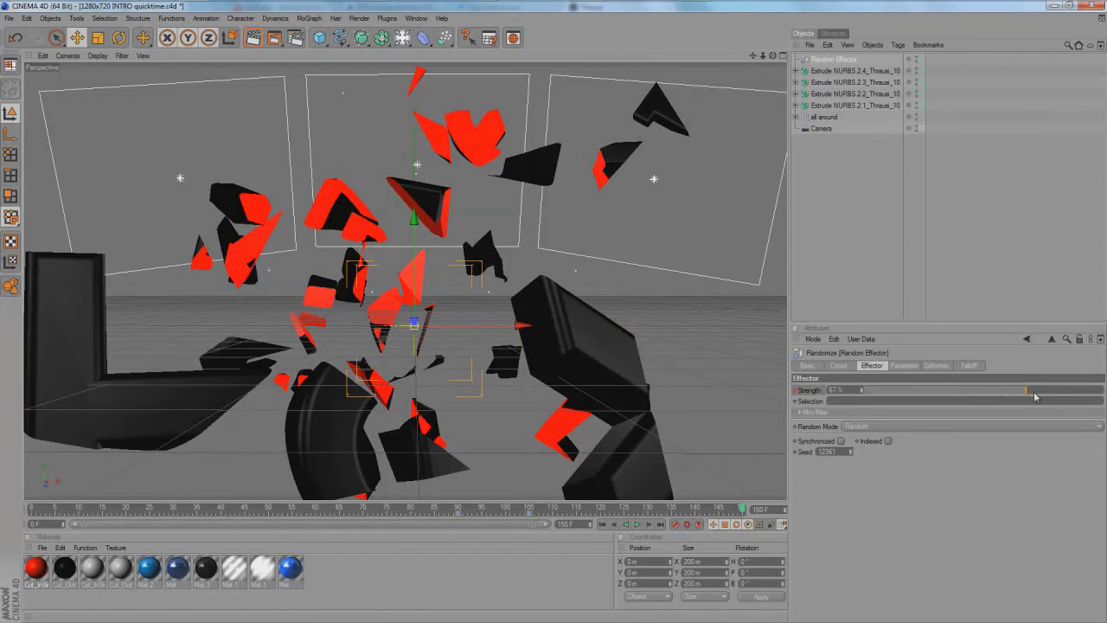
{"action": "left_click_drag", "start_coordinate": [1031, 395], "coordinate": [1048, 395]}
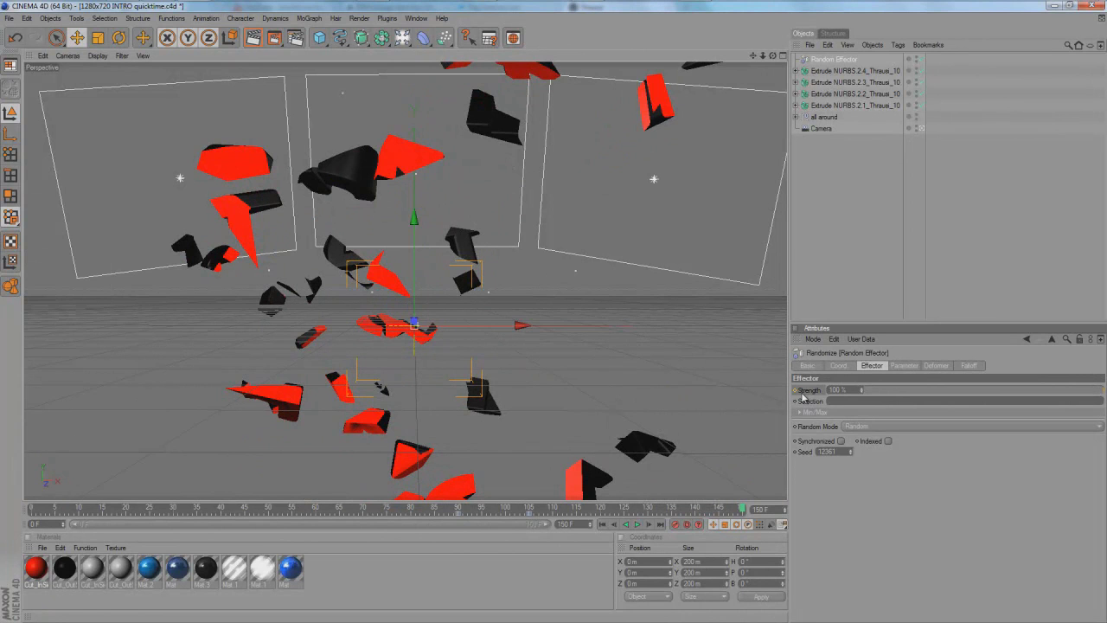
{"action": "right_click", "coordinate": [803, 396]}
{"action": "mouse_move", "coordinate": [834, 400]}
{"action": "left_click", "coordinate": [930, 407]}
Play the animation from frame 0 and scrub through the frames to review the text's movement and shattering
{"action": "left_click_drag", "start_coordinate": [567, 510], "coordinate": [406, 526]}
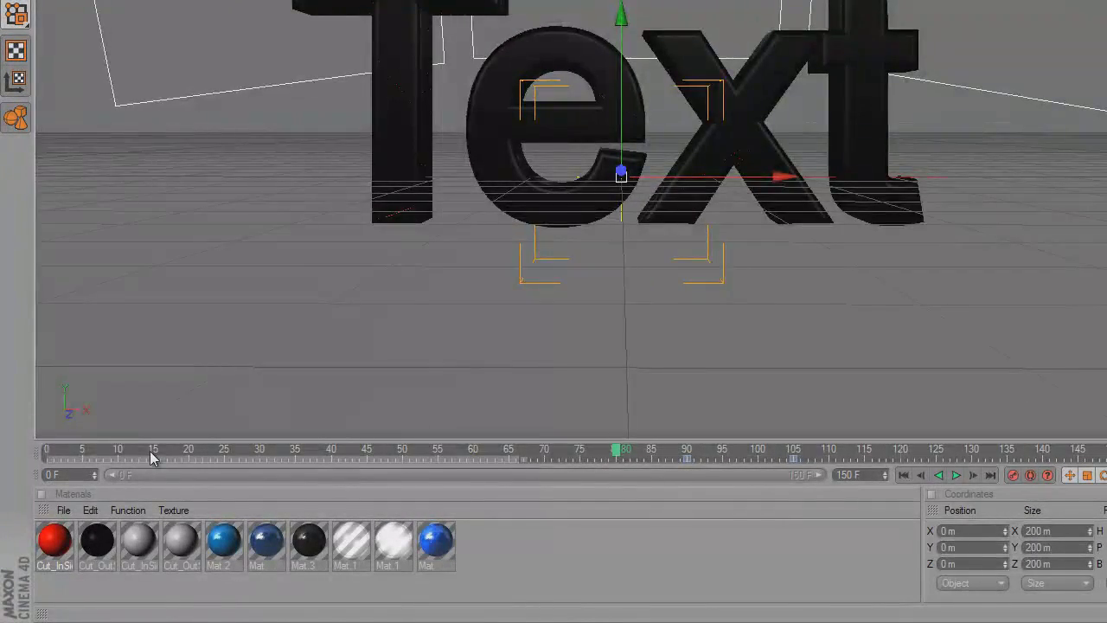
{"action": "left_click_drag", "start_coordinate": [150, 452], "coordinate": [47, 452]}
{"action": "left_click", "coordinate": [820, 346]}
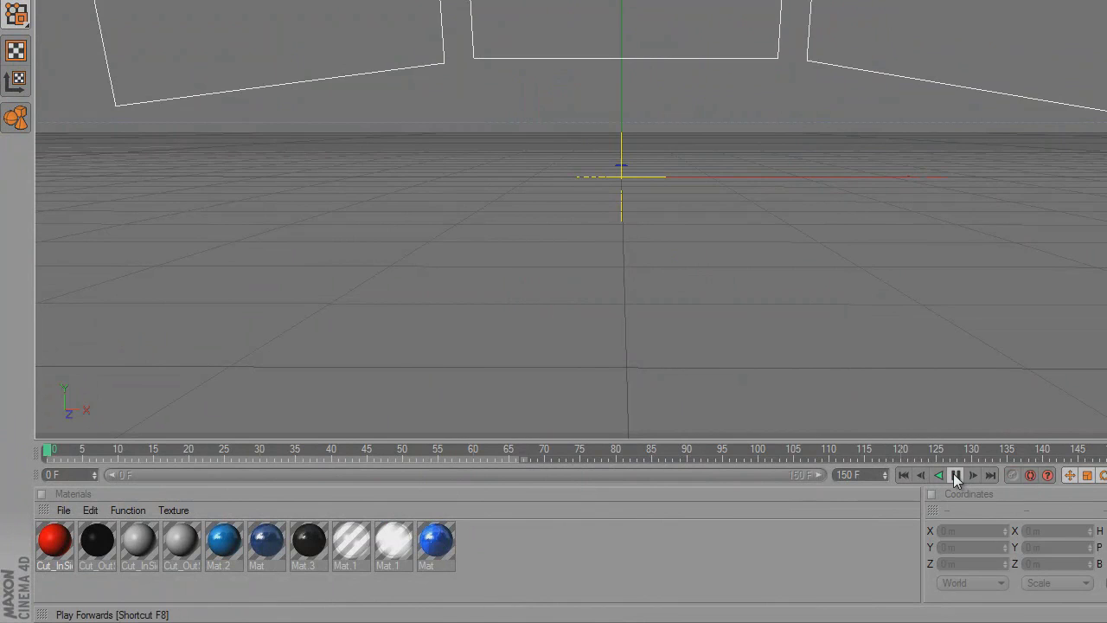
{"action": "left_click", "coordinate": [956, 475]}
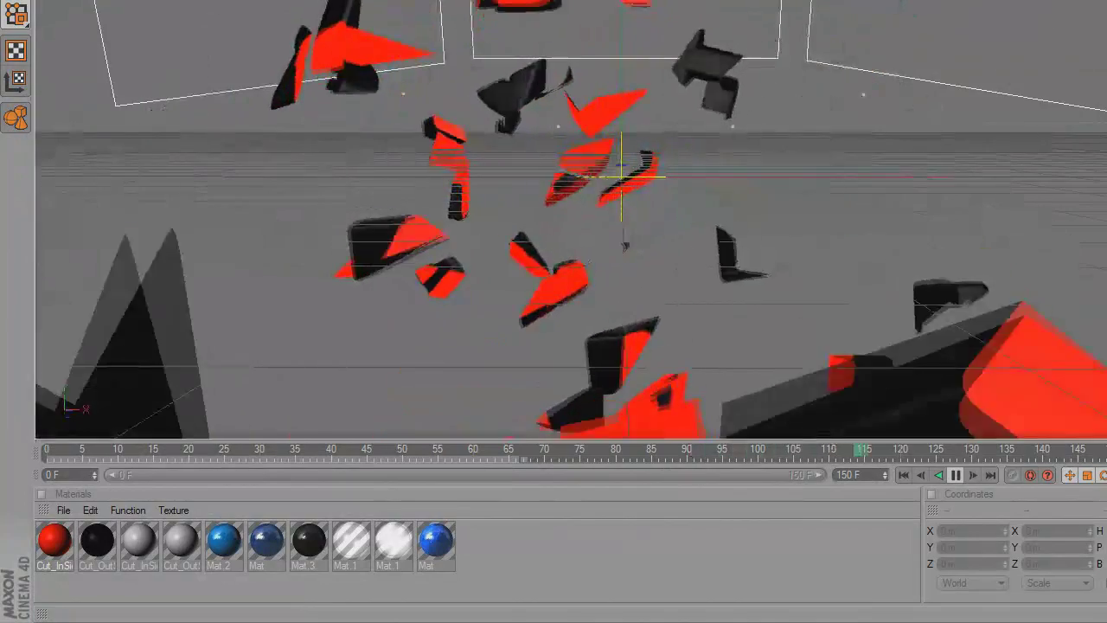
{"action": "left_click", "coordinate": [957, 478]}
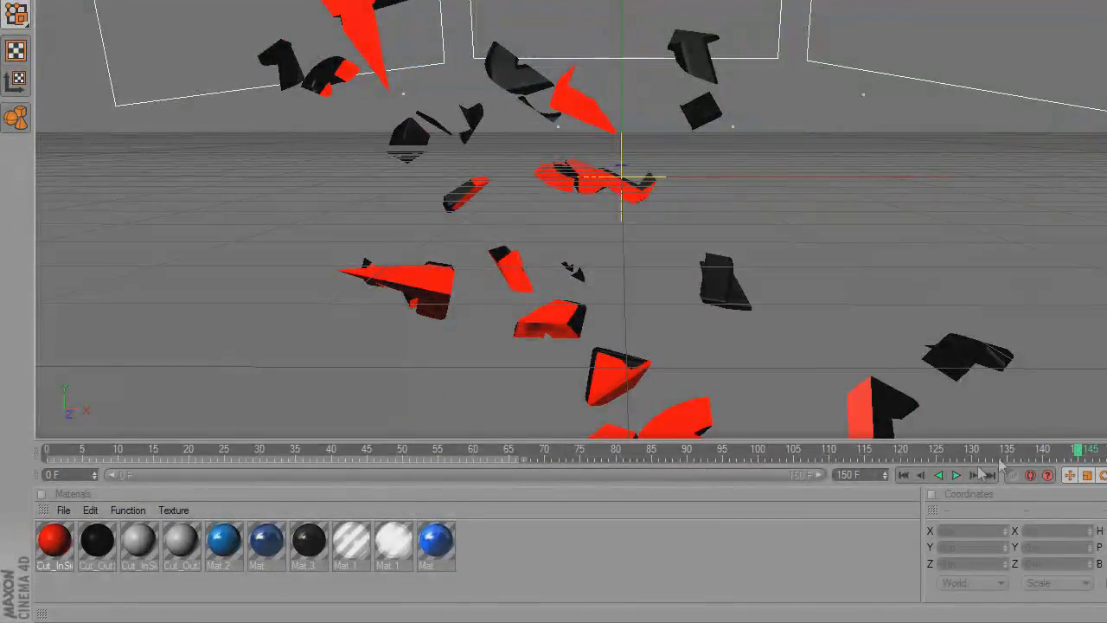
{"action": "left_click_drag", "start_coordinate": [1038, 452], "coordinate": [723, 499]}
{"action": "left_click_drag", "start_coordinate": [705, 450], "coordinate": [800, 449]}
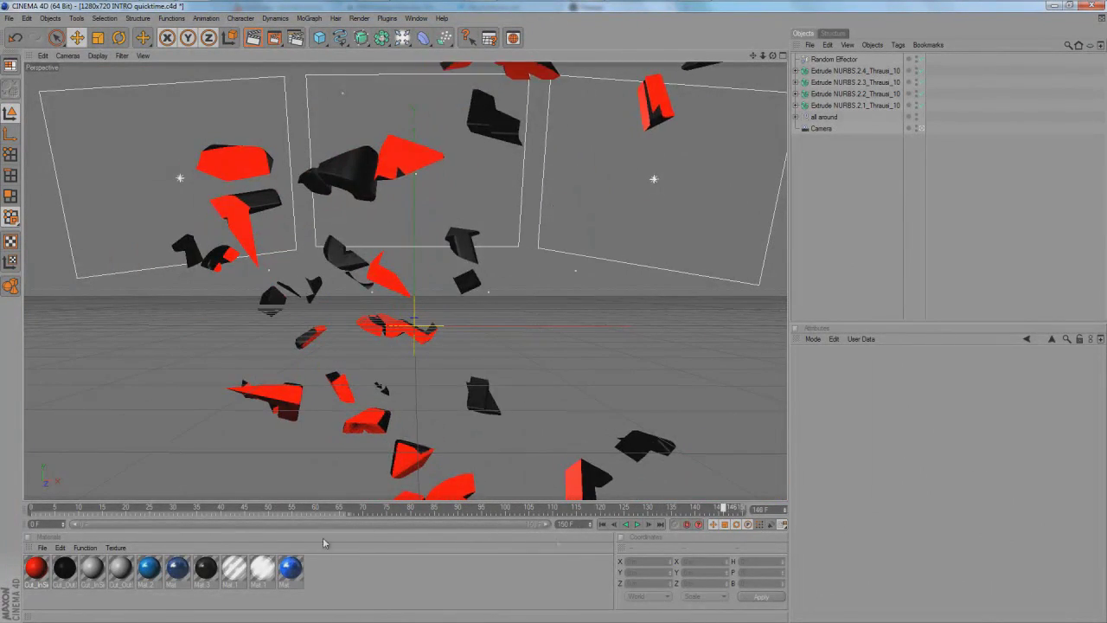
{"action": "left_click_drag", "start_coordinate": [323, 543], "coordinate": [616, 536]}
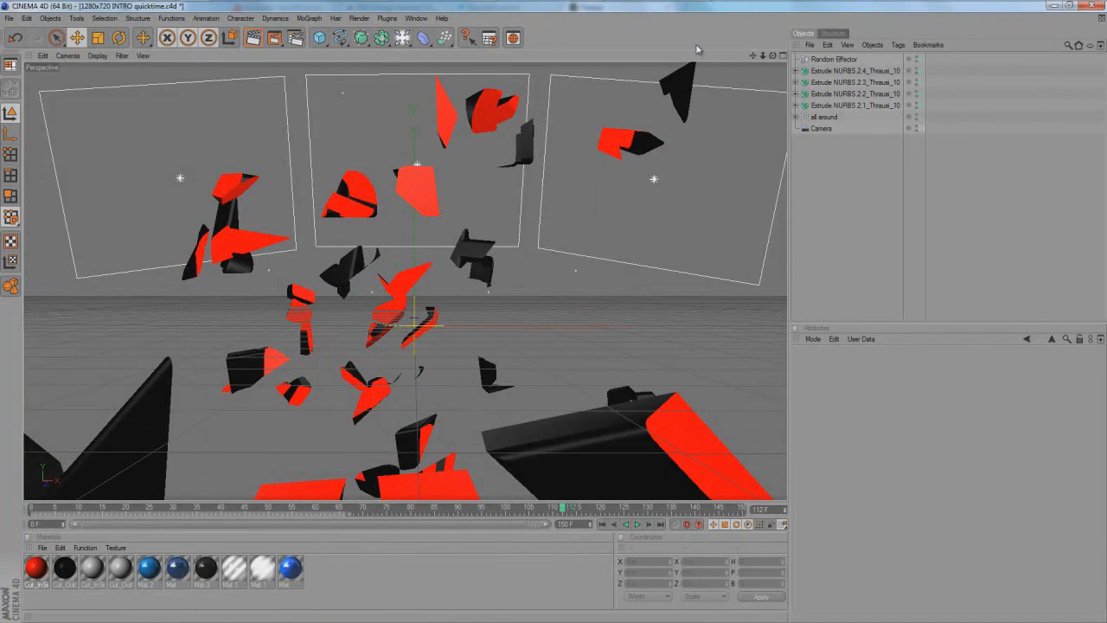
{"action": "mouse_move", "coordinate": [704, 6]}
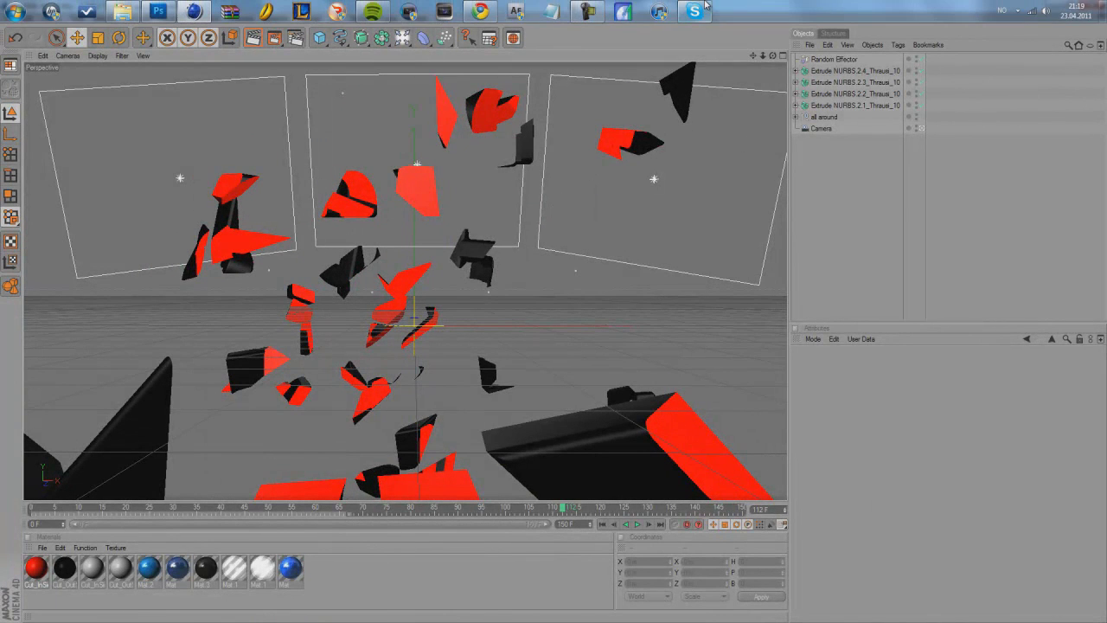
{"action": "left_click", "coordinate": [588, 11]}
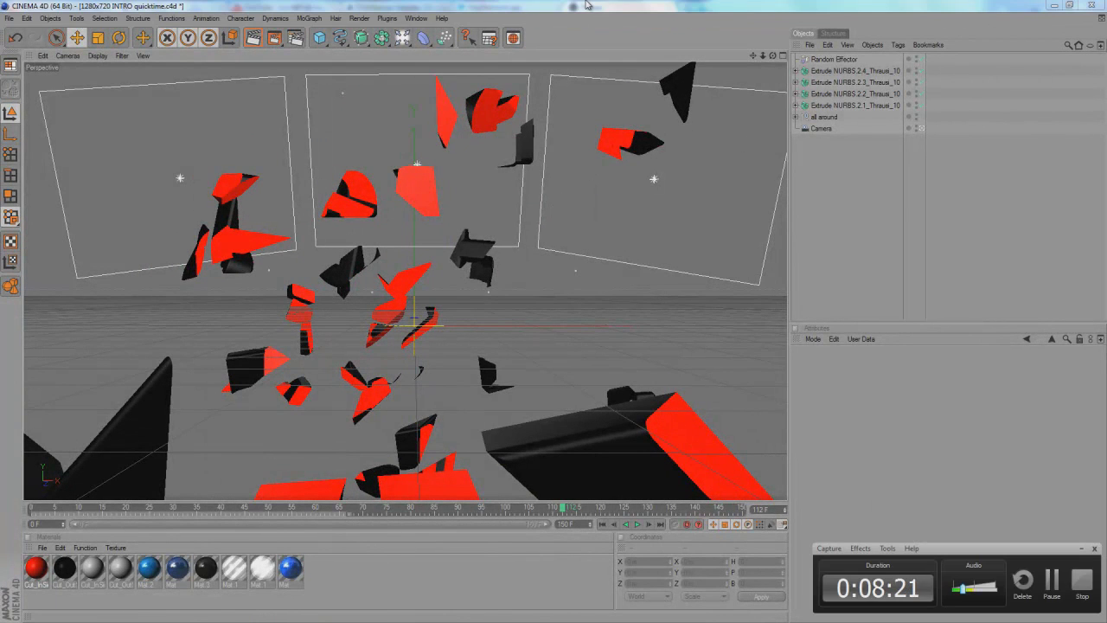